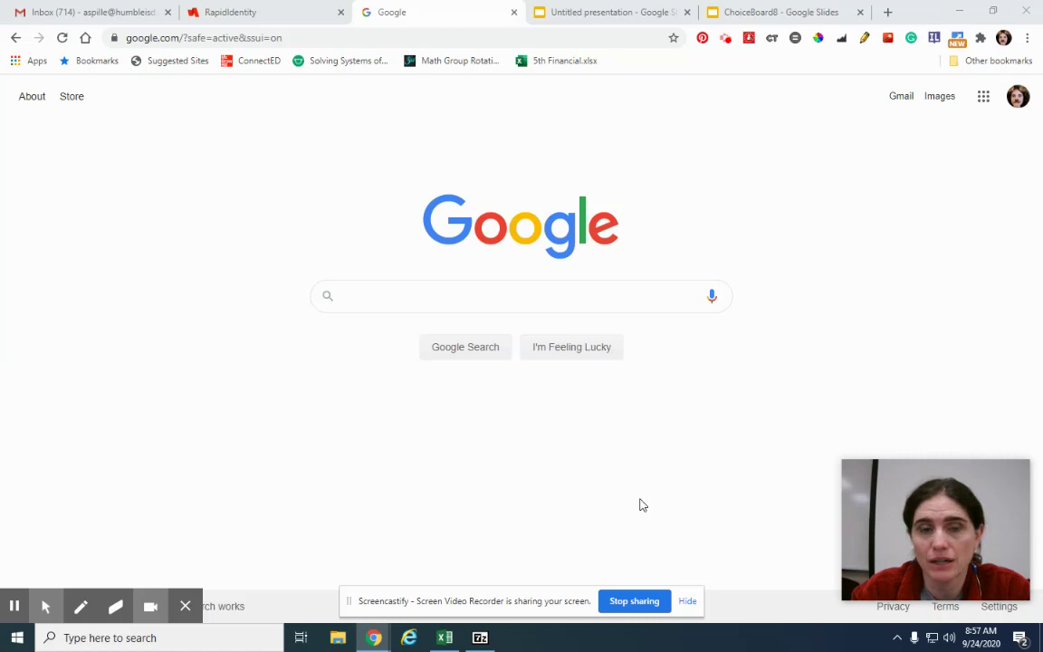
{"action": "left_click", "coordinate": [340, 36]}
{"action": "type", "text": "w"}
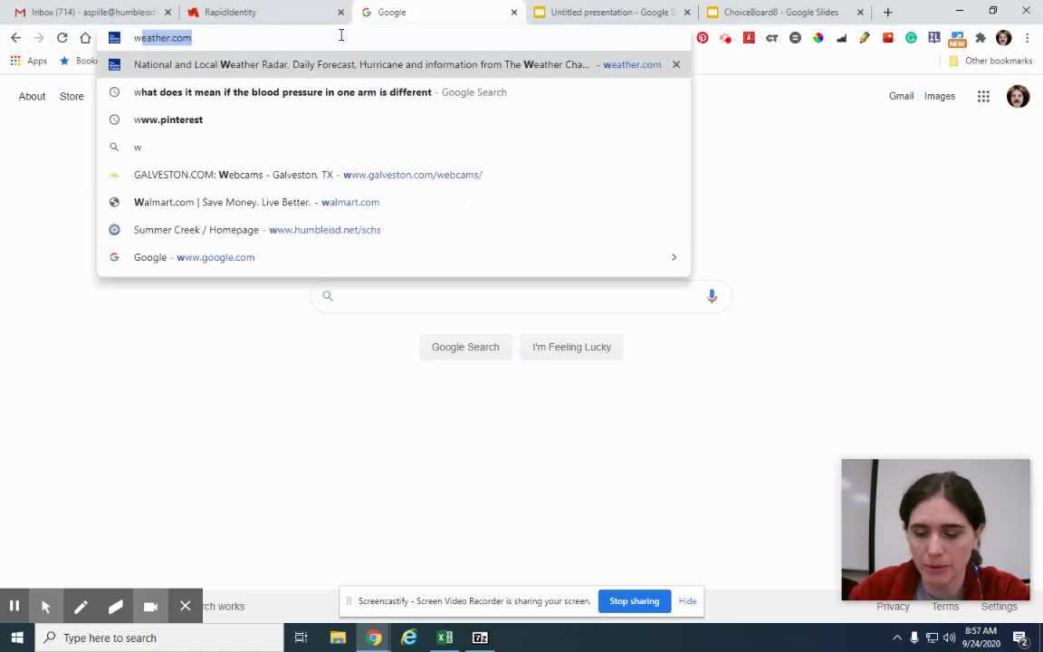
{"action": "type", "text": "ww.canva"}
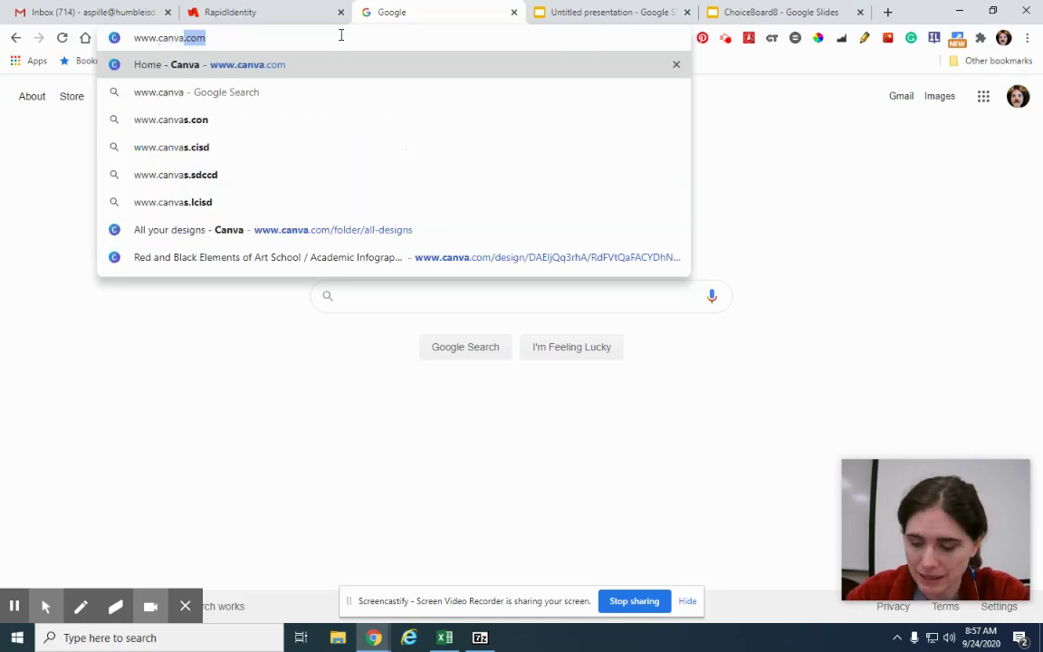
{"action": "type", "text": ".com"}
{"action": "key", "text": "Return"}
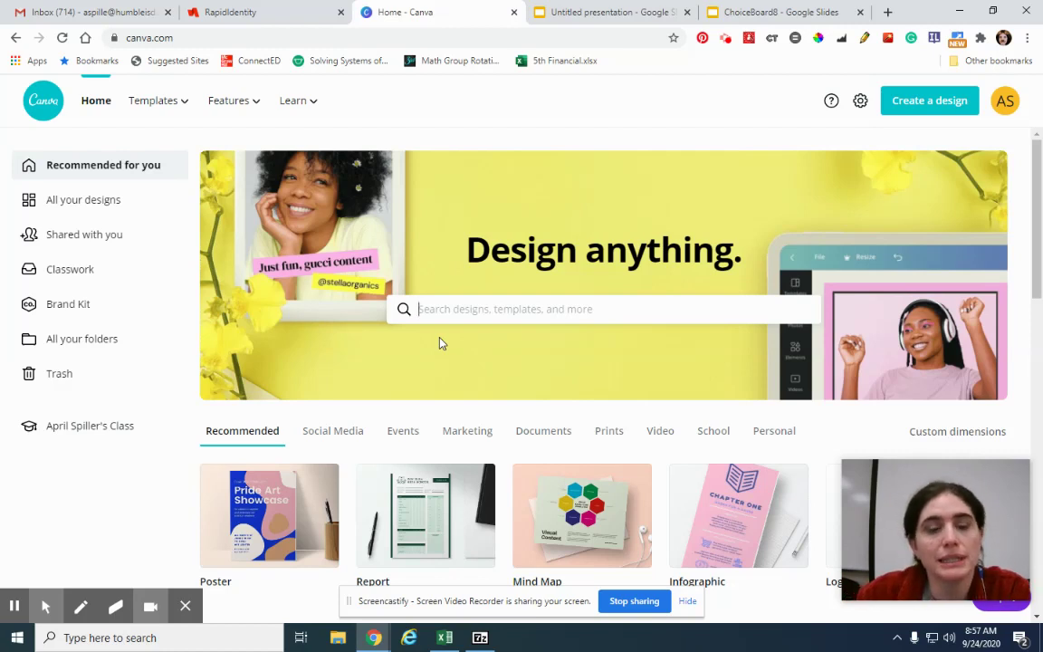
Search 'resume', choose the Resume design type and start from the Blank template
{"action": "type", "text": "resume"}
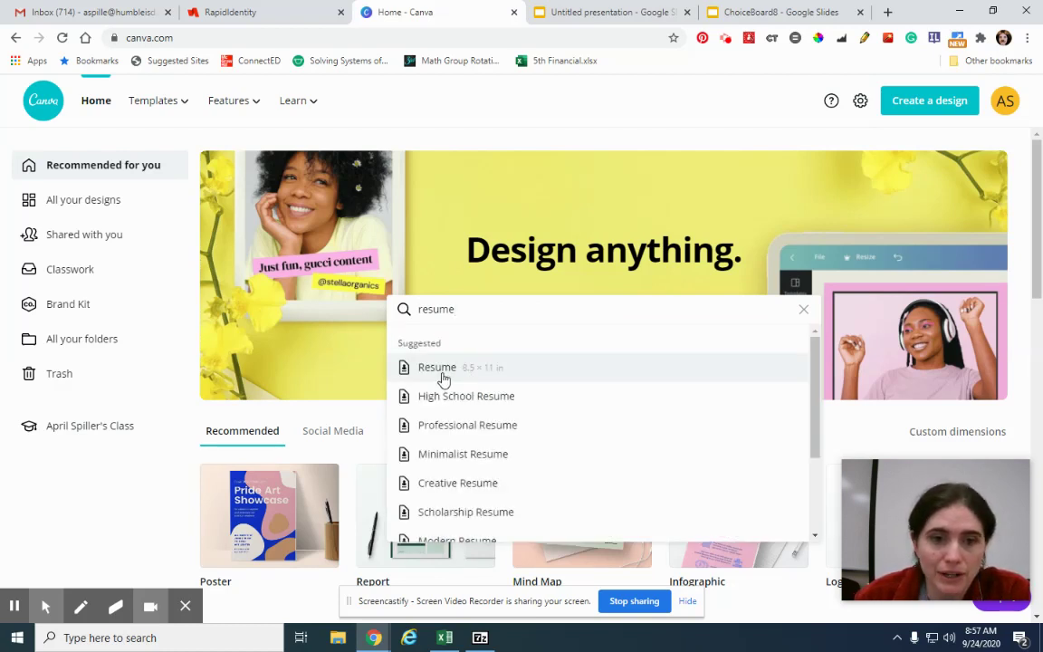
{"action": "left_click", "coordinate": [443, 378]}
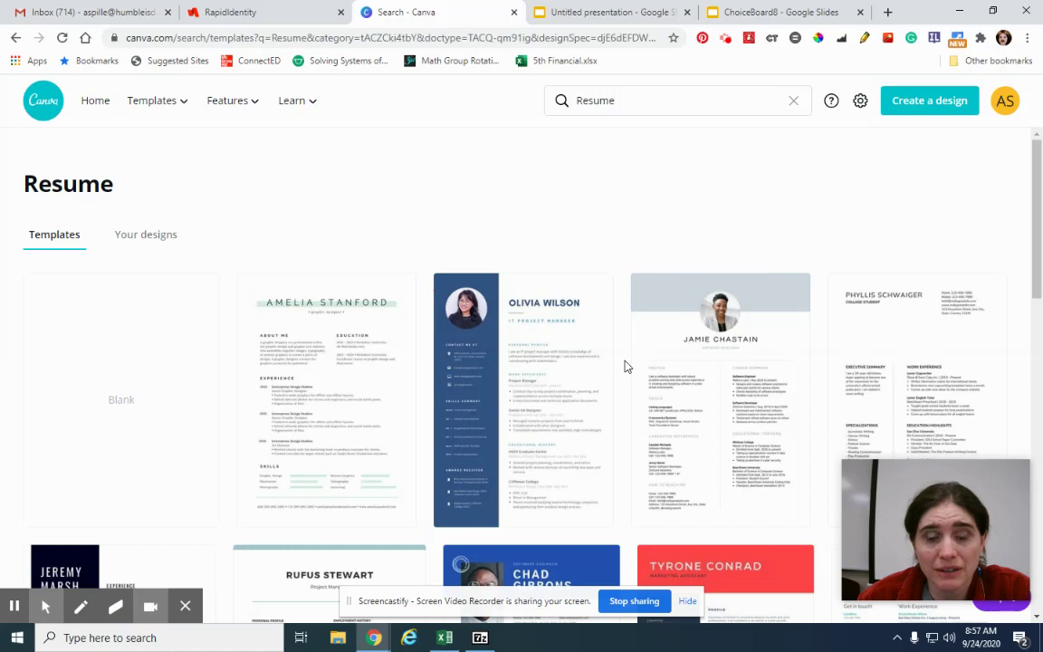
{"action": "left_click", "coordinate": [130, 398]}
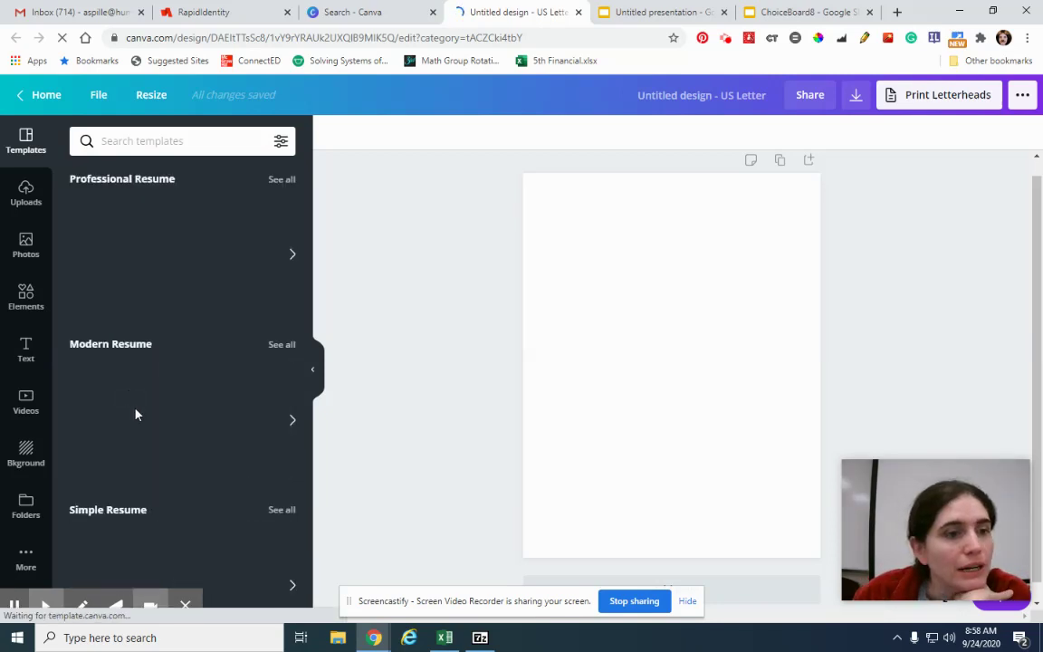
Show the Bkground colour, pattern and gradient choices for the blank Letter page
{"action": "left_click", "coordinate": [27, 456]}
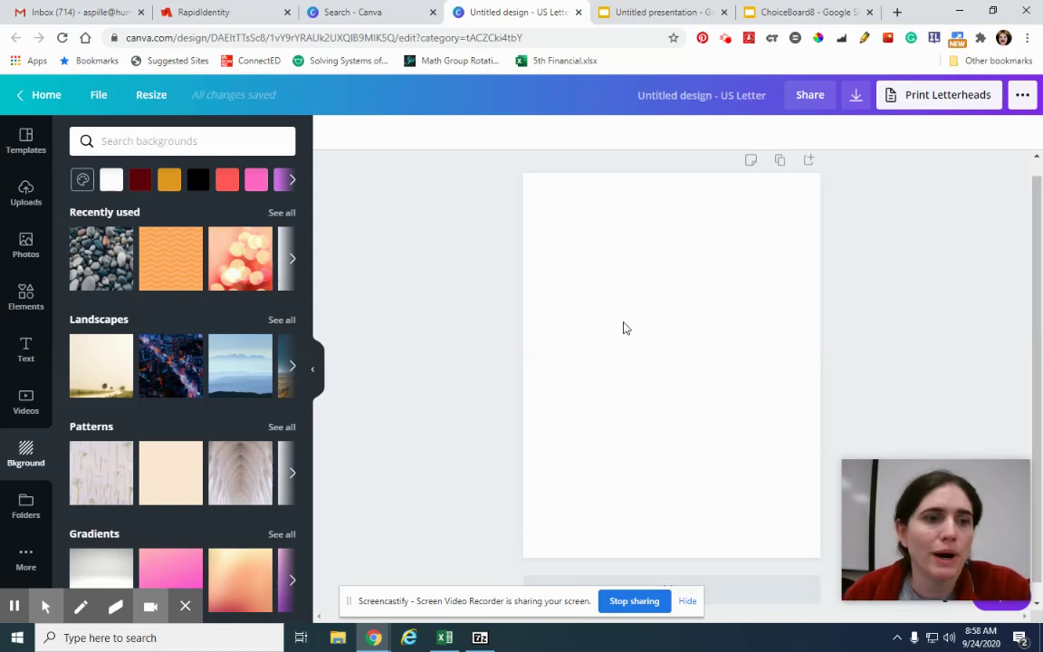
Add the paw print graphic from Elements and shrink it in the top-left corner
{"action": "left_click", "coordinate": [26, 296]}
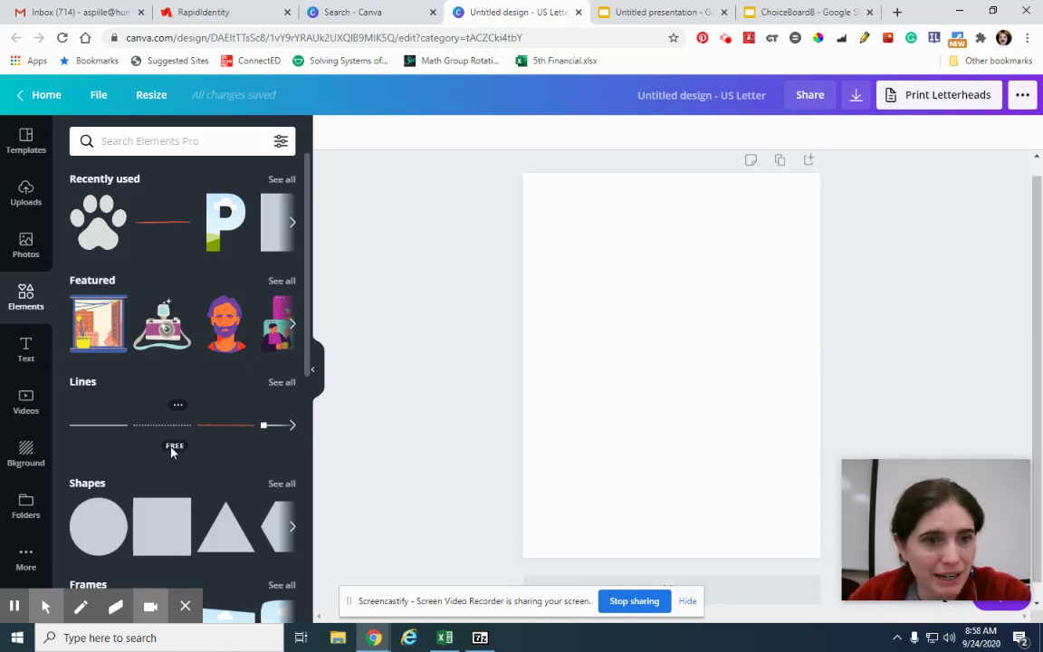
{"action": "scroll", "coordinate": [171, 451], "scroll_direction": "down", "scroll_amount": 1}
{"action": "scroll", "coordinate": [171, 451], "scroll_direction": "up", "scroll_amount": 1}
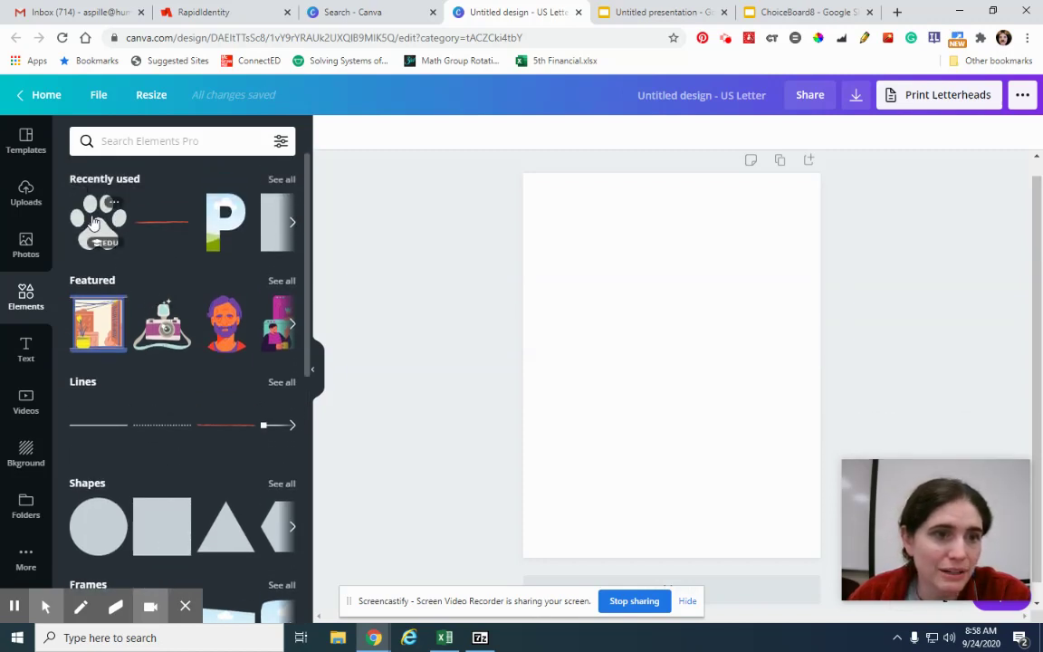
{"action": "left_click", "coordinate": [94, 223]}
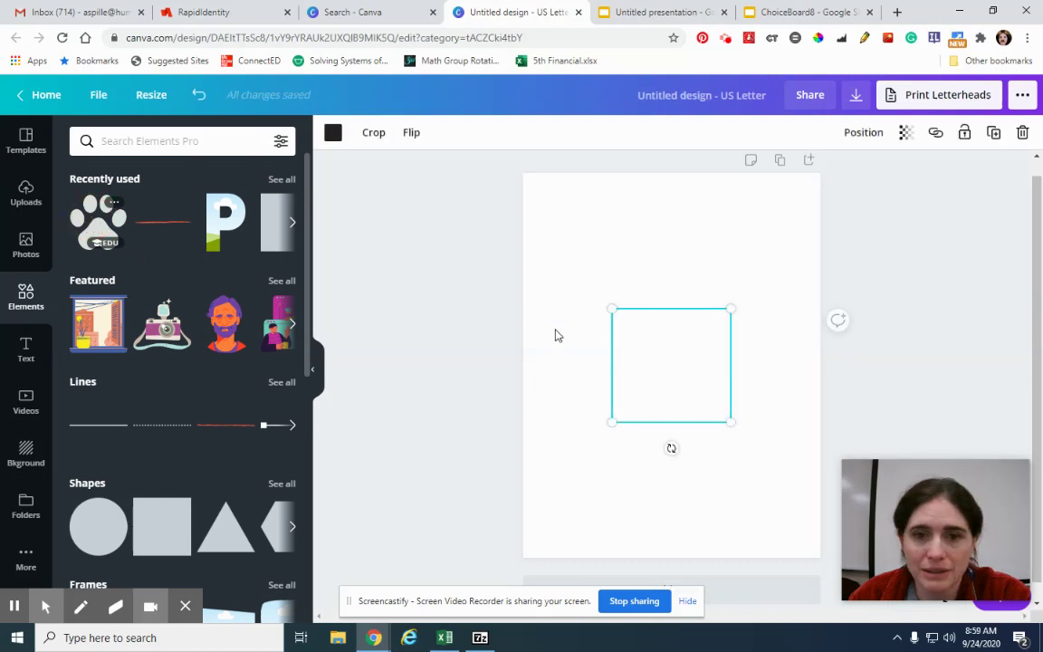
{"action": "left_click_drag", "start_coordinate": [730, 309], "coordinate": [580, 214]}
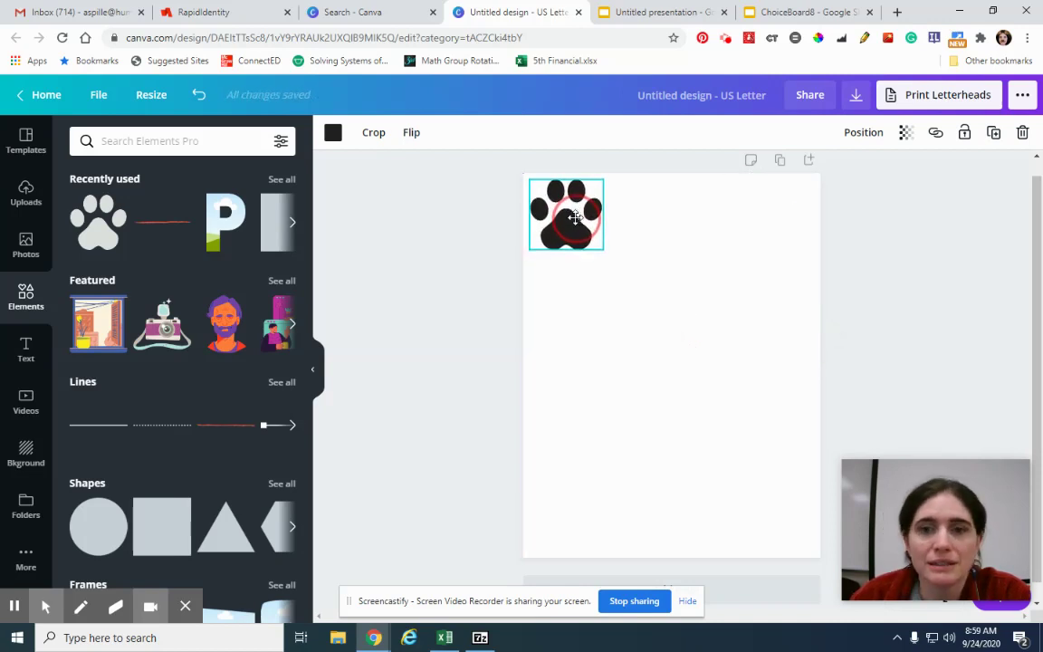
Shrink the paw to about 1.3 × 1.3 and recolour it coral red
{"action": "left_click", "coordinate": [328, 136]}
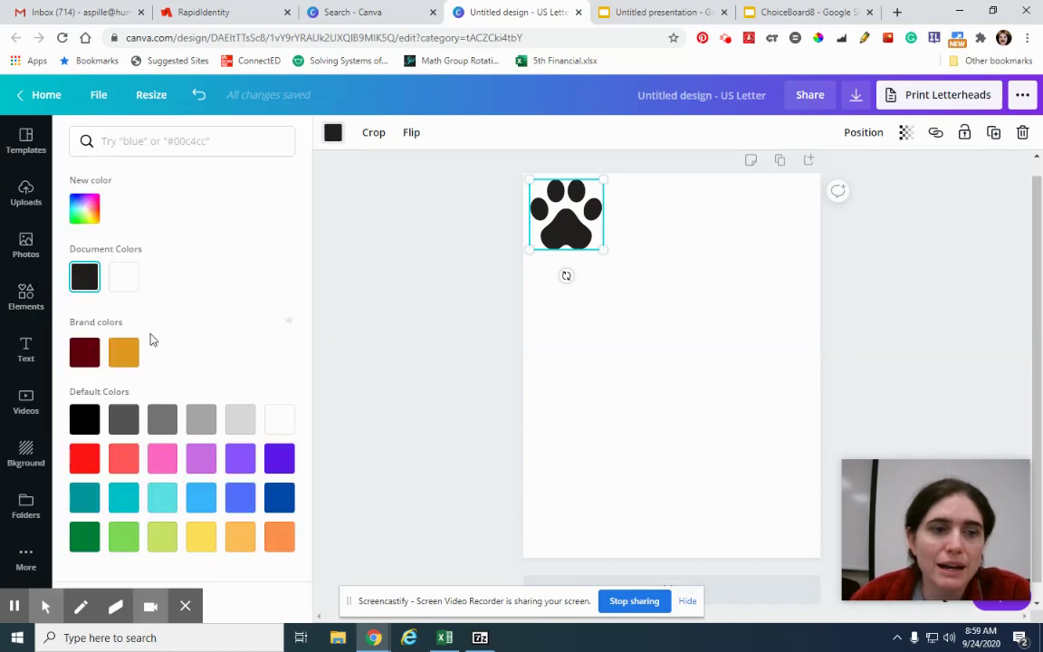
{"action": "left_click", "coordinate": [116, 463]}
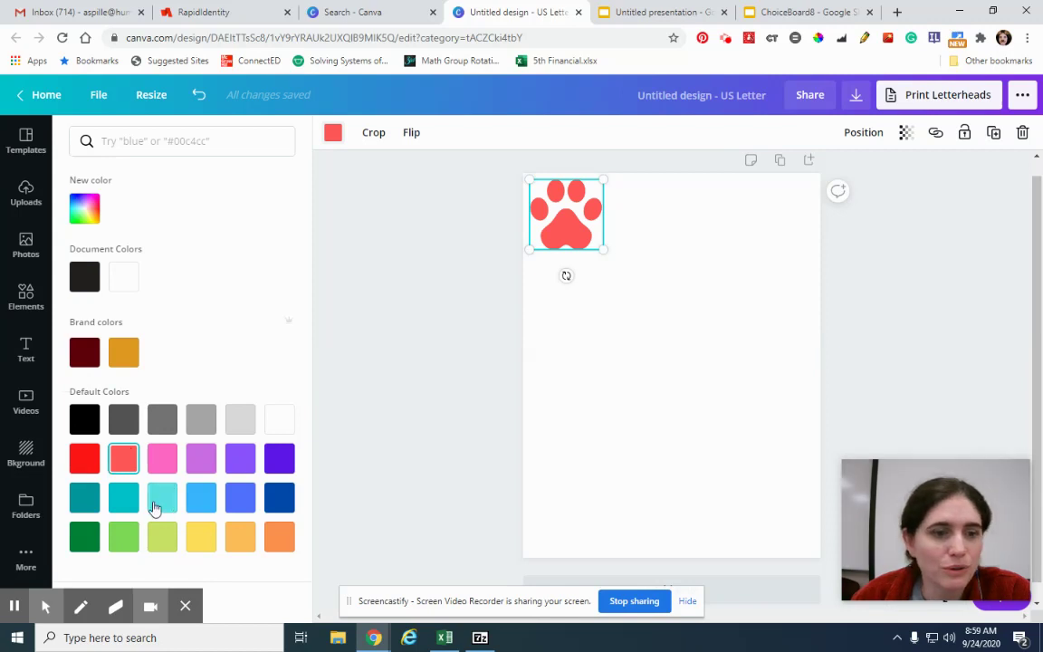
{"action": "left_click", "coordinate": [117, 498]}
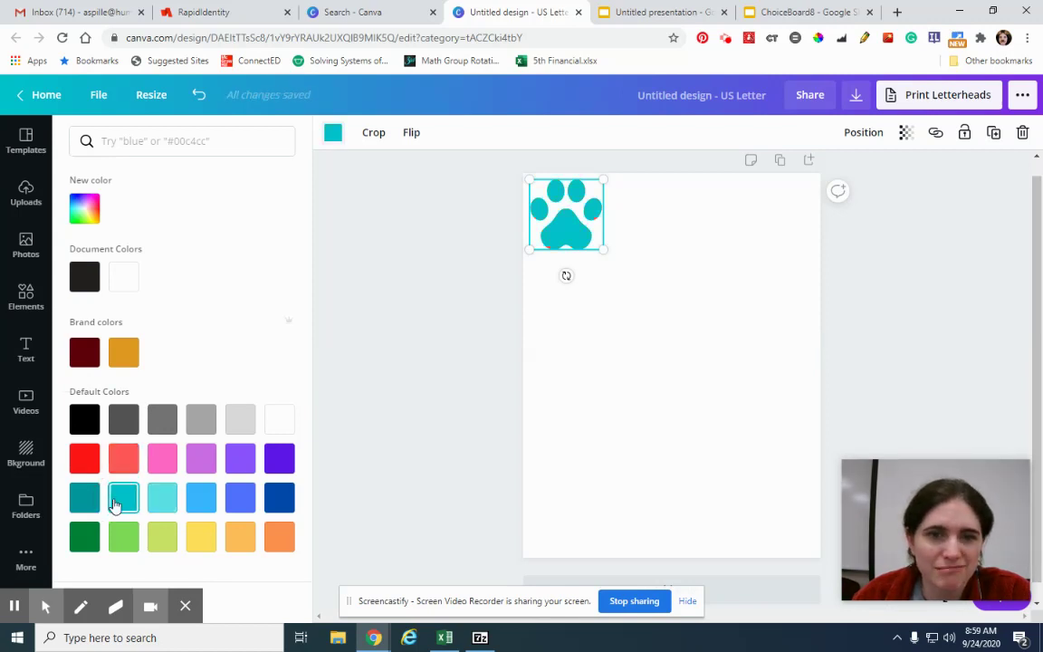
{"action": "left_click", "coordinate": [240, 497]}
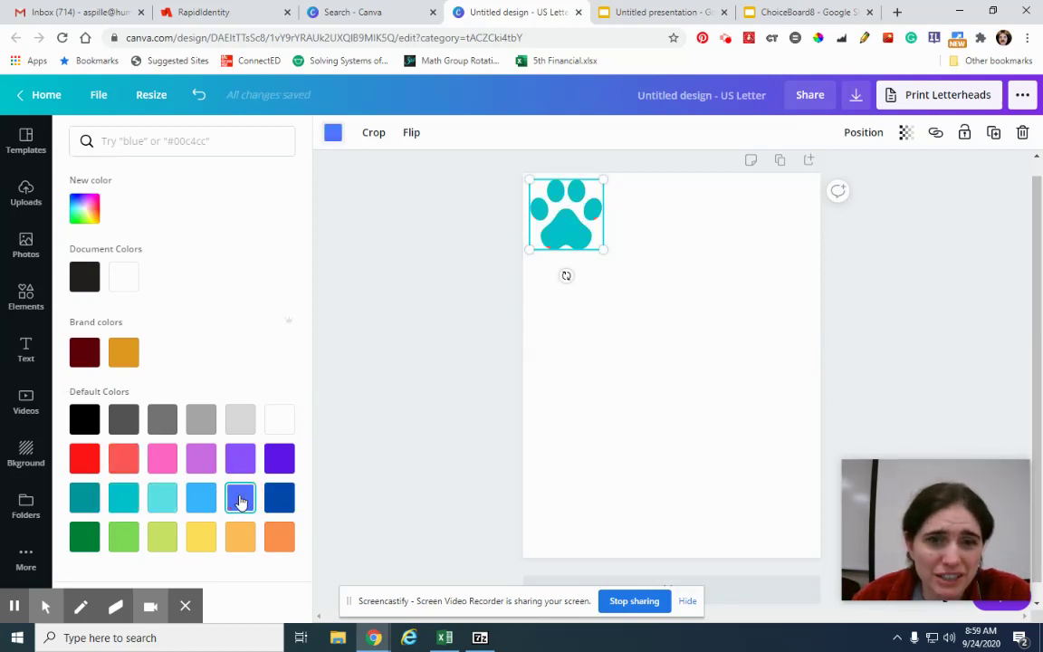
{"action": "left_click_drag", "start_coordinate": [604, 179], "coordinate": [574, 222]}
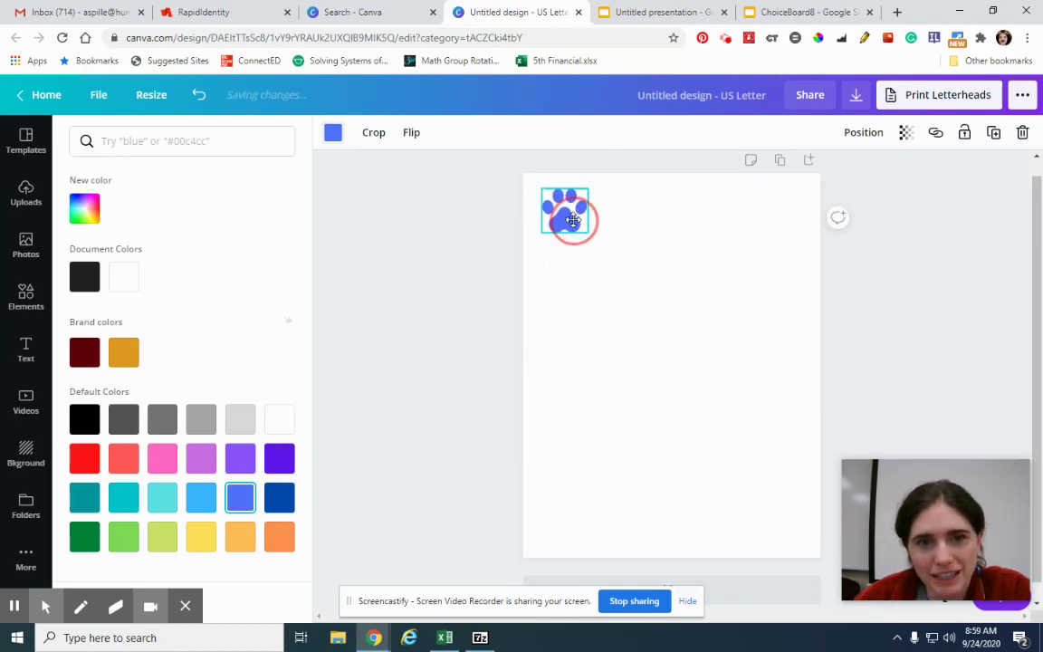
{"action": "left_click", "coordinate": [124, 459]}
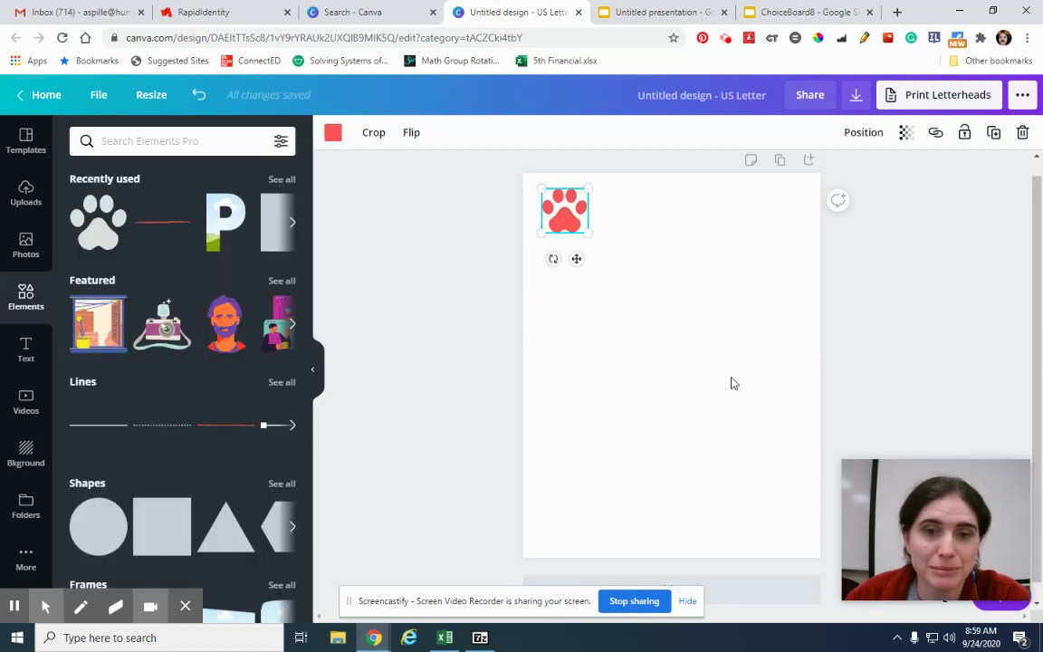
{"action": "left_click", "coordinate": [733, 383]}
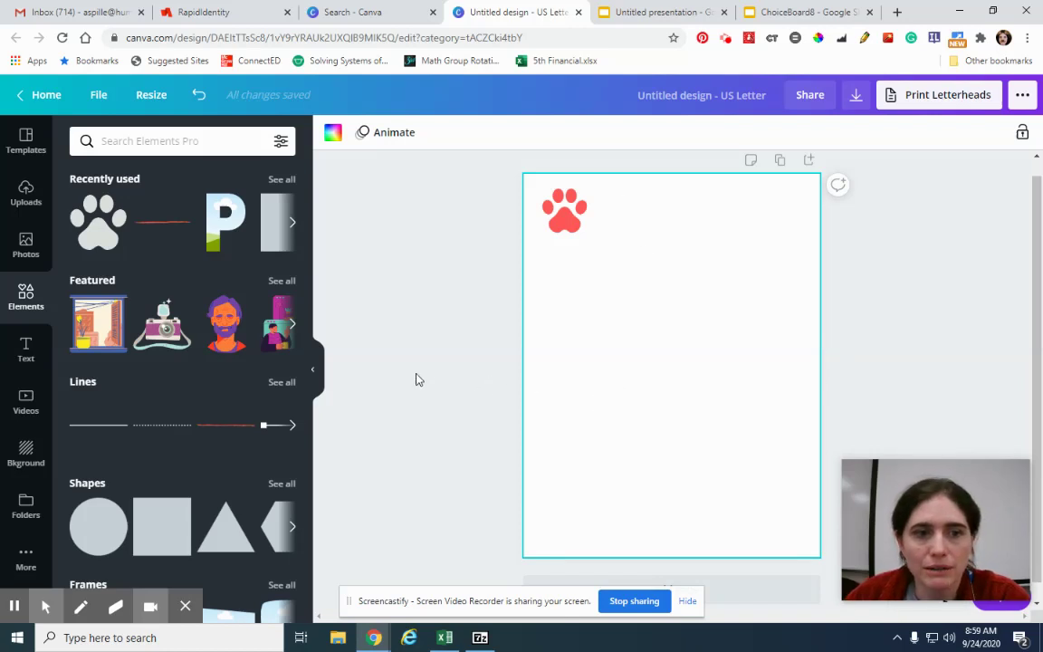
Add the camera illustration, shrink it, and place it in the bottom-right corner
{"action": "left_click", "coordinate": [162, 324]}
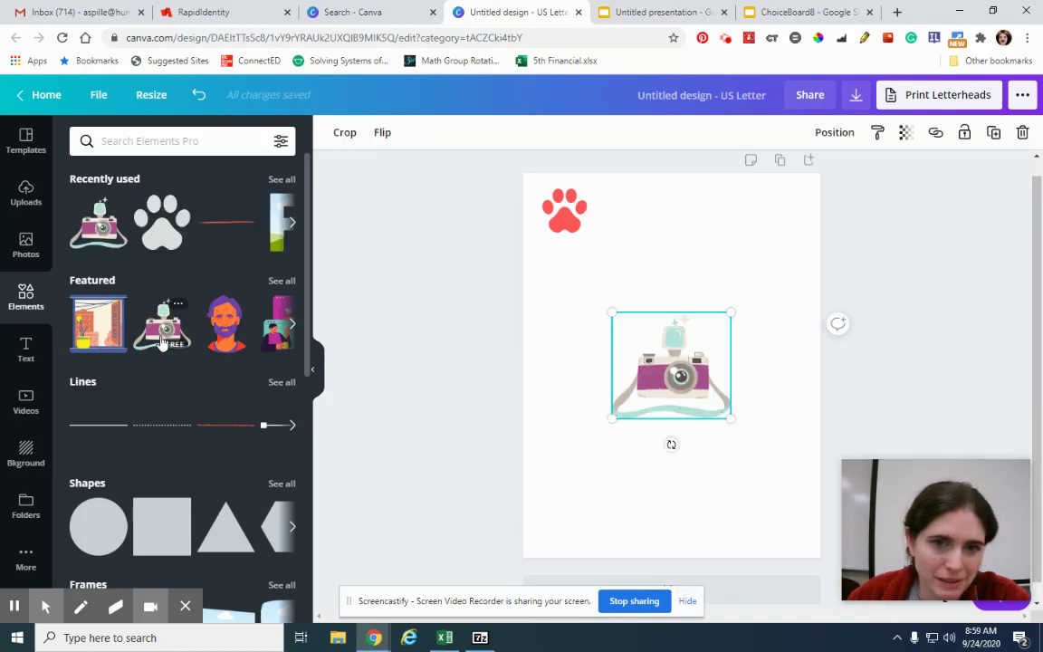
{"action": "left_click_drag", "start_coordinate": [729, 315], "coordinate": [680, 360]}
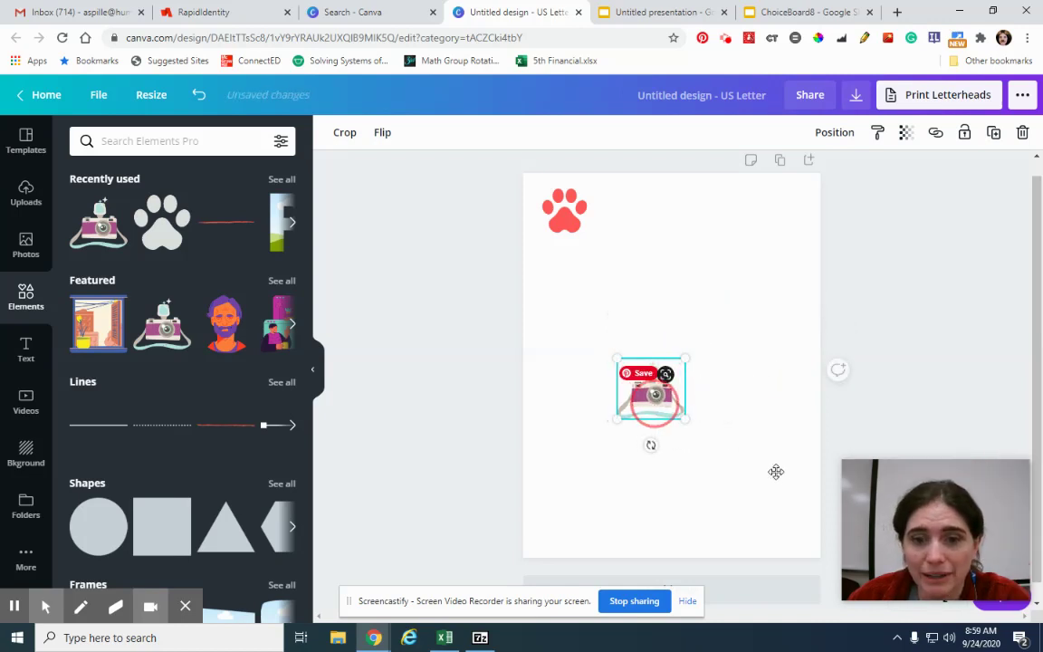
{"action": "left_click_drag", "start_coordinate": [649, 409], "coordinate": [777, 523]}
{"action": "left_click", "coordinate": [579, 391]}
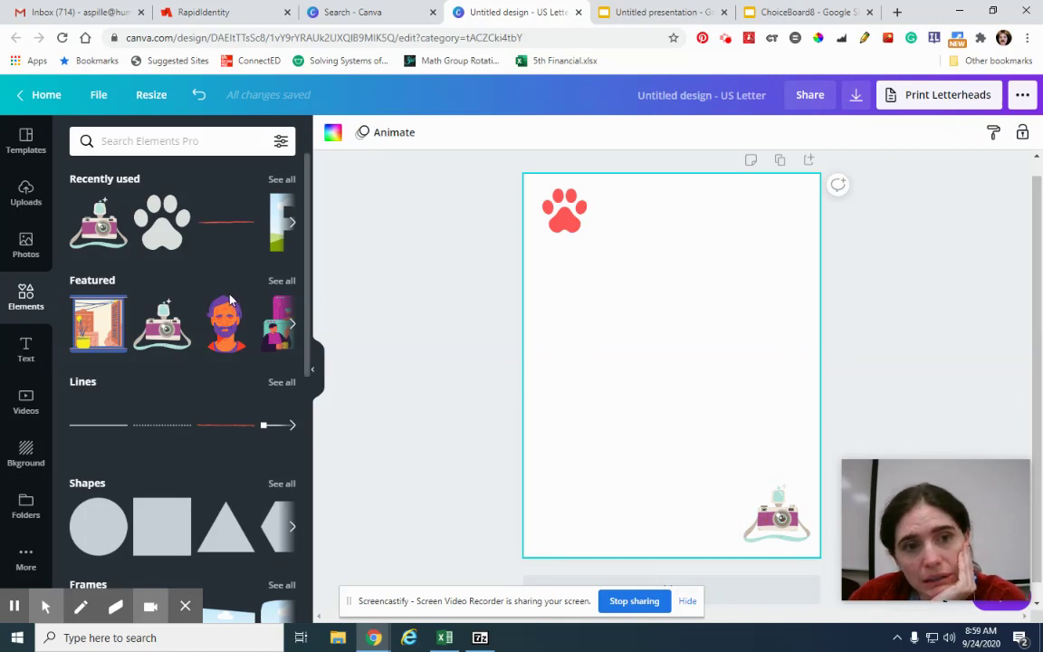
{"action": "left_click", "coordinate": [27, 350]}
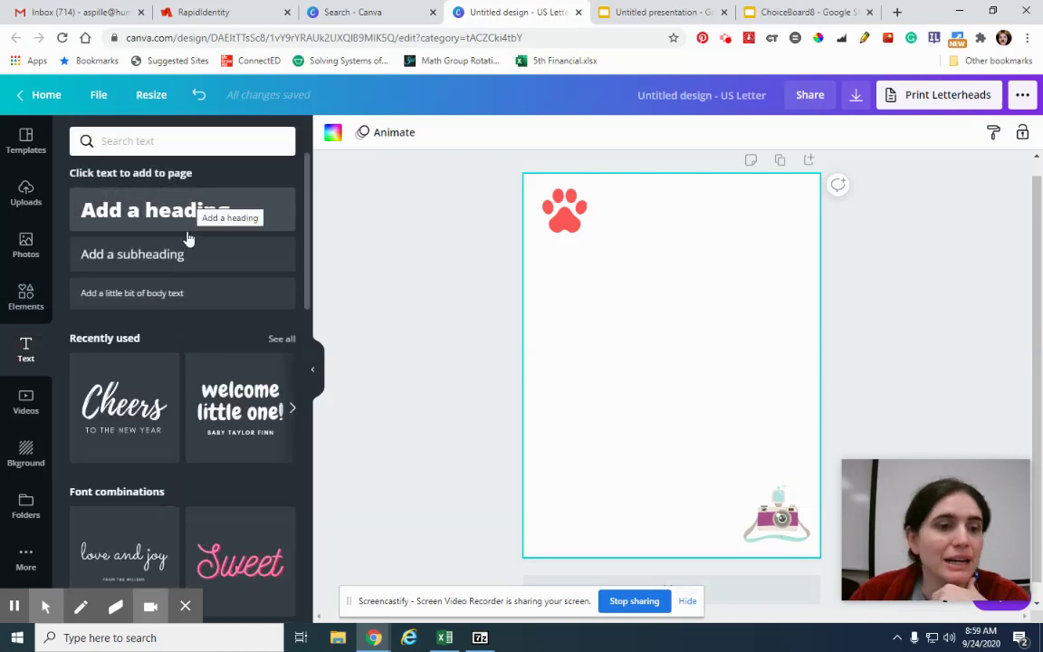
Add the Goal Getter text combo to the page
{"action": "scroll", "coordinate": [163, 516], "scroll_direction": "down", "scroll_amount": 3}
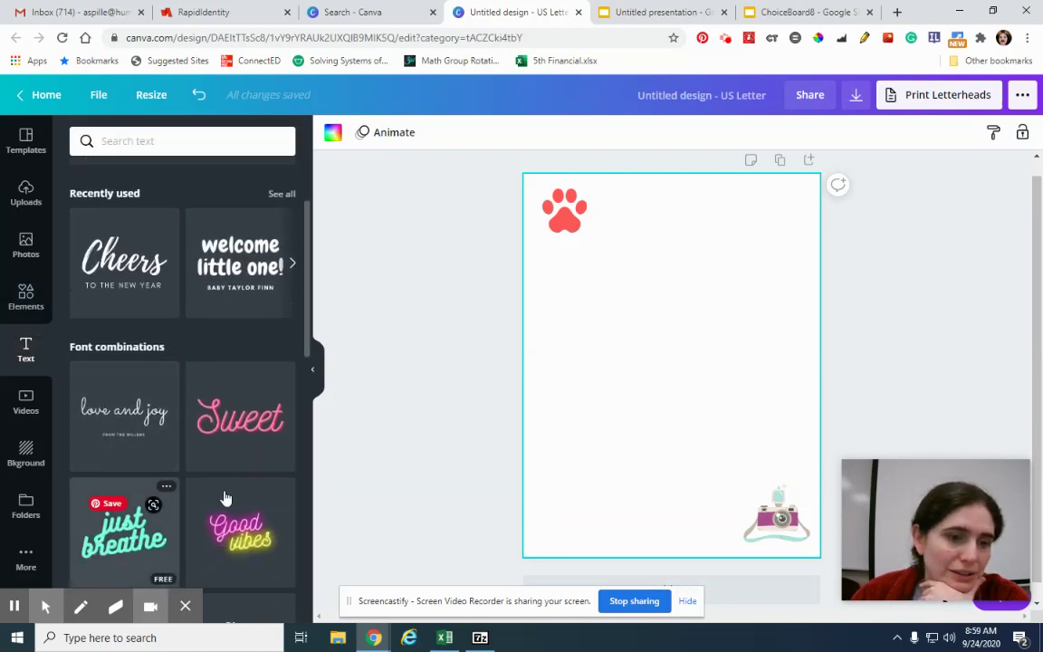
{"action": "scroll", "coordinate": [245, 449], "scroll_direction": "down", "scroll_amount": 7}
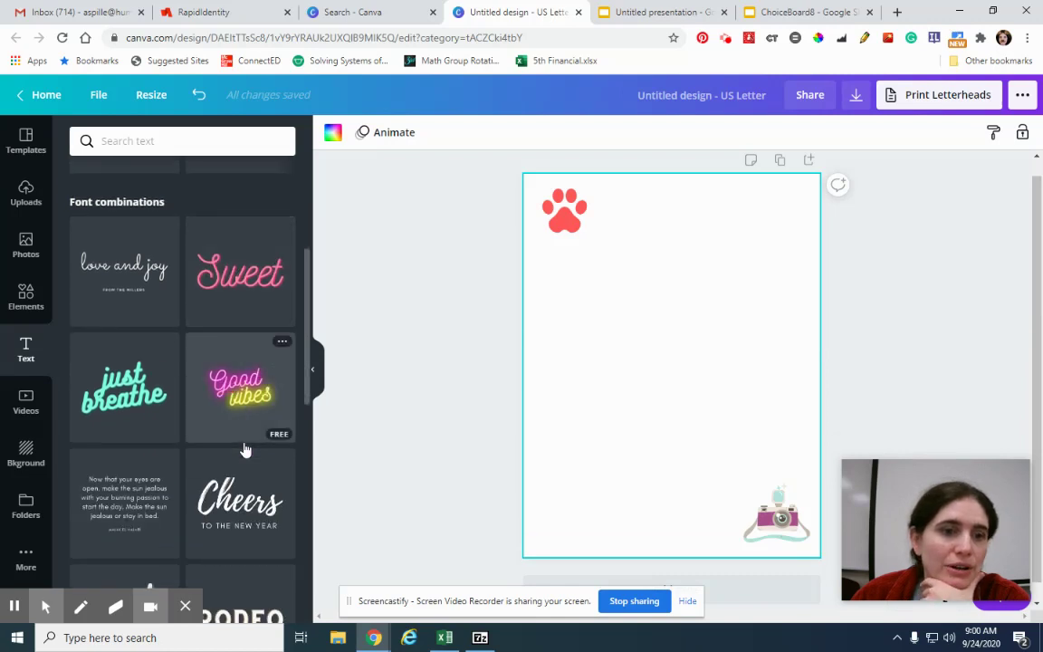
{"action": "scroll", "coordinate": [245, 449], "scroll_direction": "down", "scroll_amount": 3}
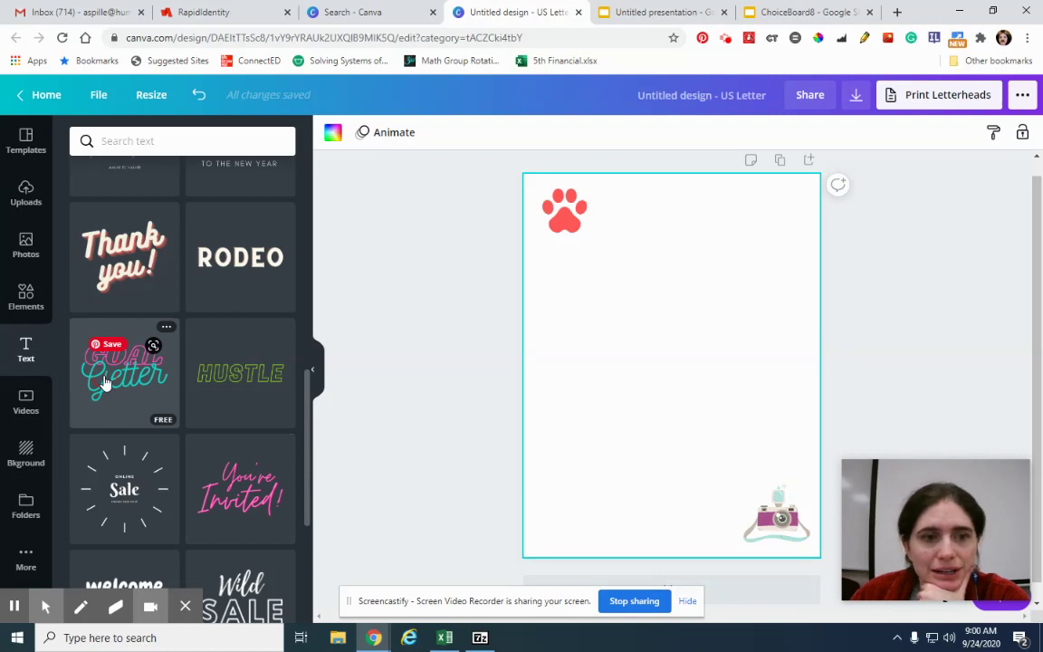
{"action": "left_click", "coordinate": [104, 383]}
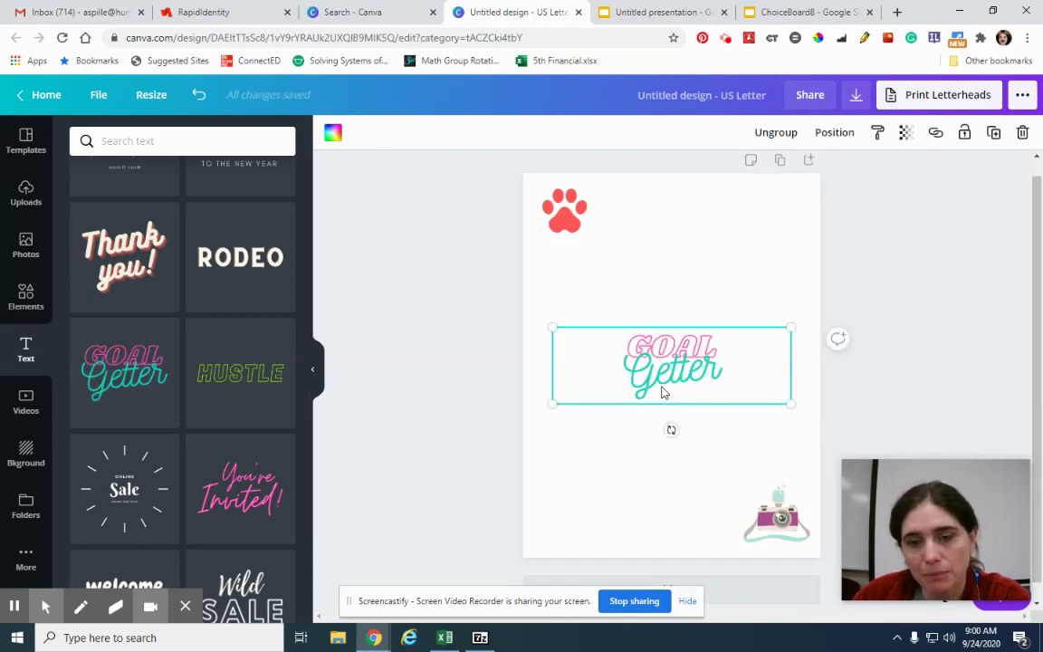
Replace 'Getter' with 'Notes' and 'GOAL' with 'CANVA' in the title
{"action": "left_click", "coordinate": [681, 353]}
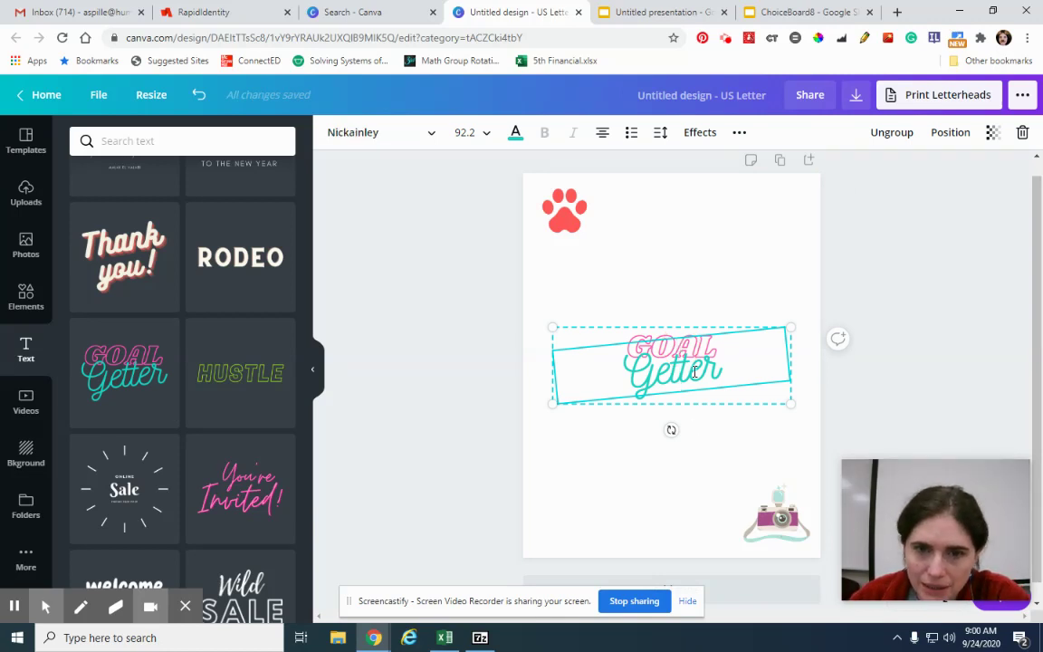
{"action": "left_click", "coordinate": [714, 368]}
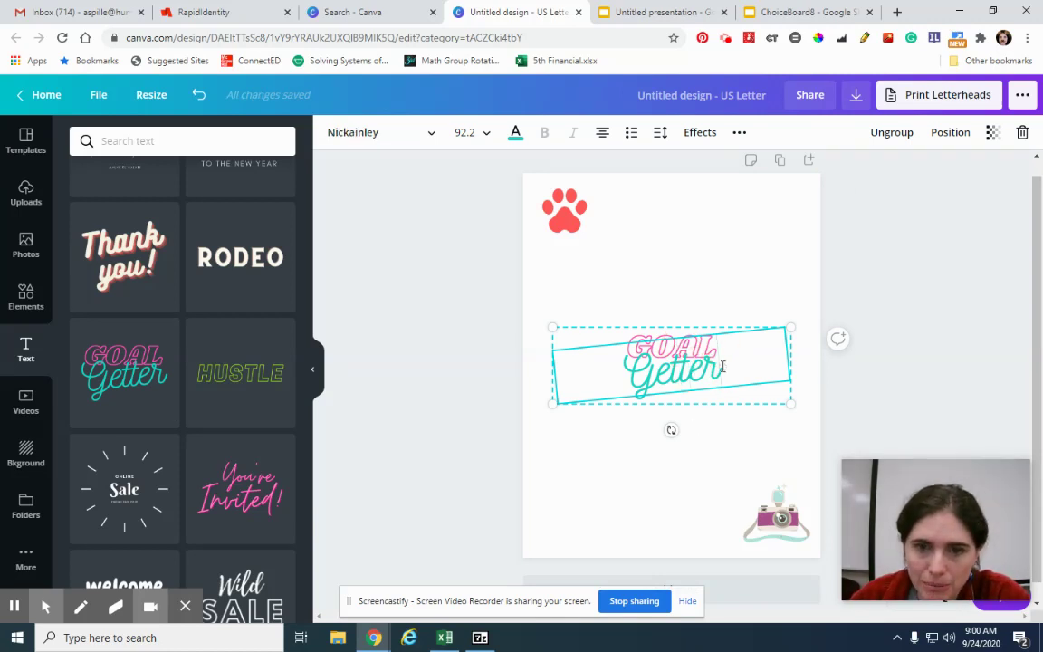
{"action": "key", "text": "BackSpace"}
{"action": "key", "text": "BackSpace"}
{"action": "key", "text": "BackSpace"}
{"action": "key", "text": "BackSpace"}
{"action": "key", "text": "BackSpace"}
{"action": "key", "text": "BackSpace"}
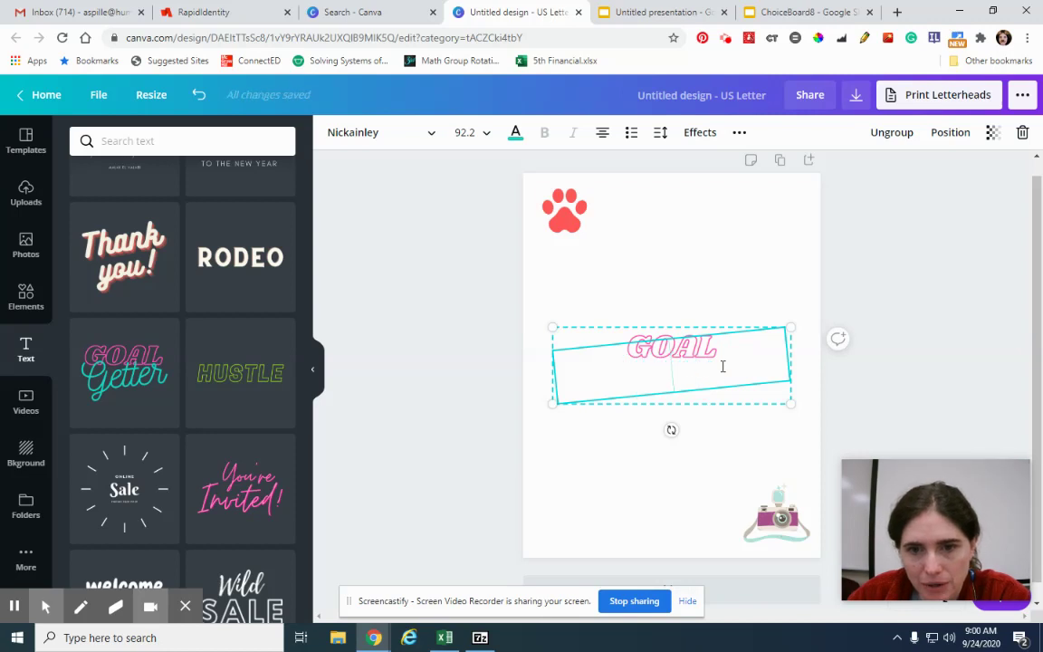
{"action": "type", "text": "Notes"}
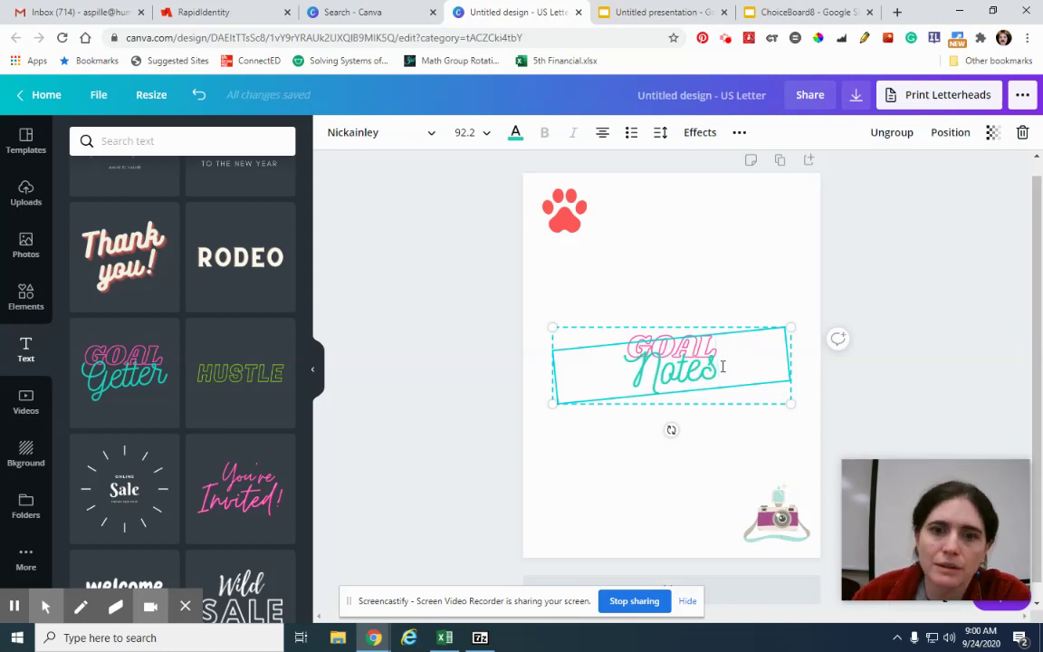
{"action": "left_click", "coordinate": [641, 340]}
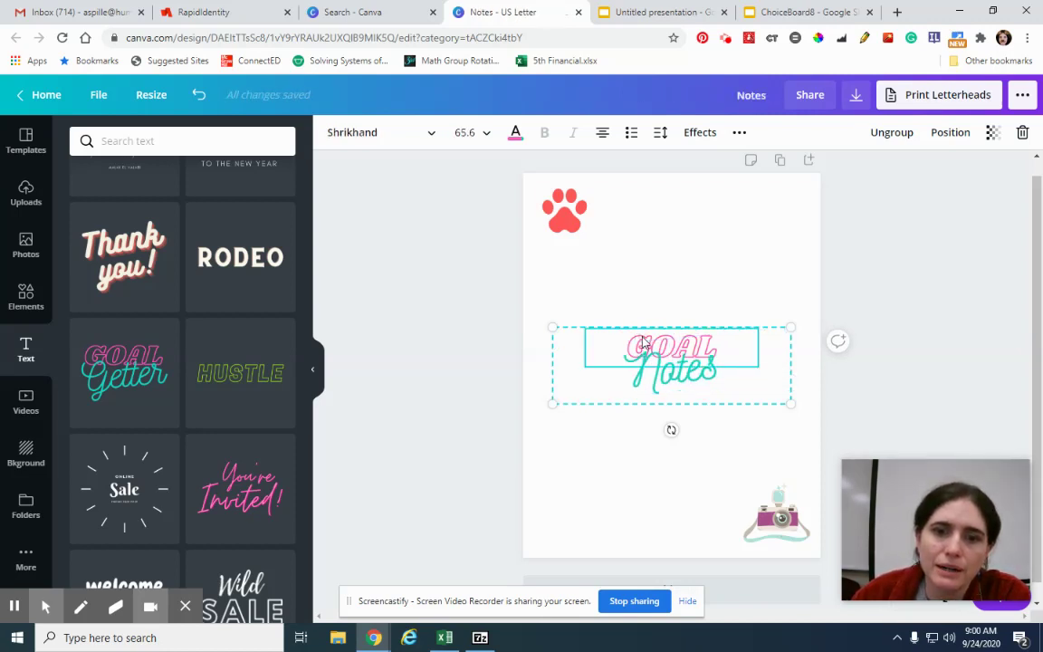
{"action": "double_click", "coordinate": [641, 341]}
{"action": "type", "text": "C"}
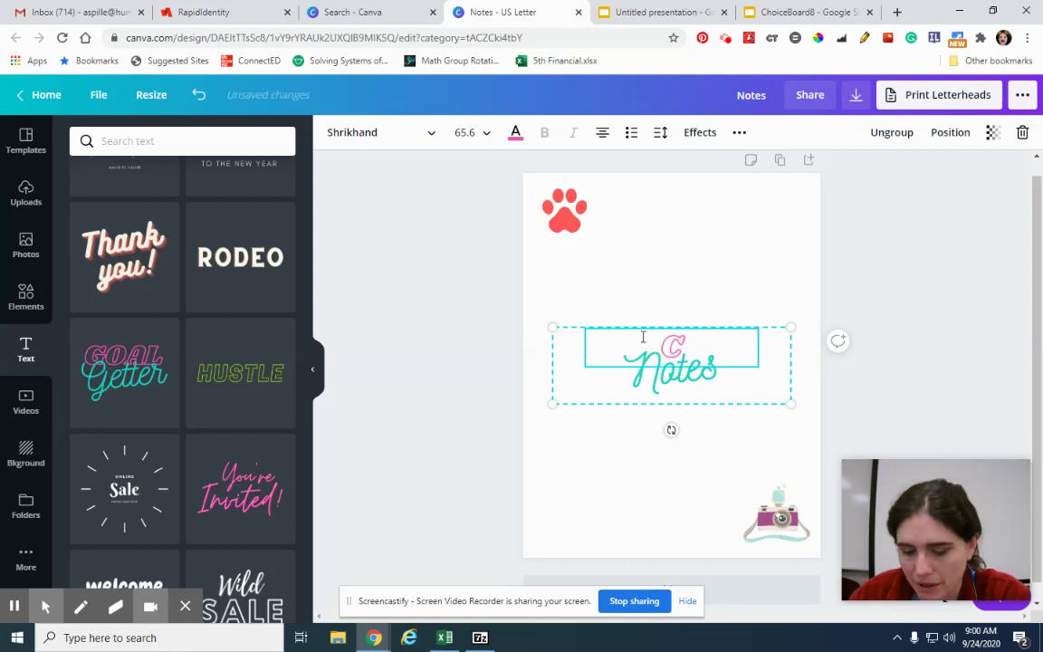
{"action": "type", "text": "ANVA"}
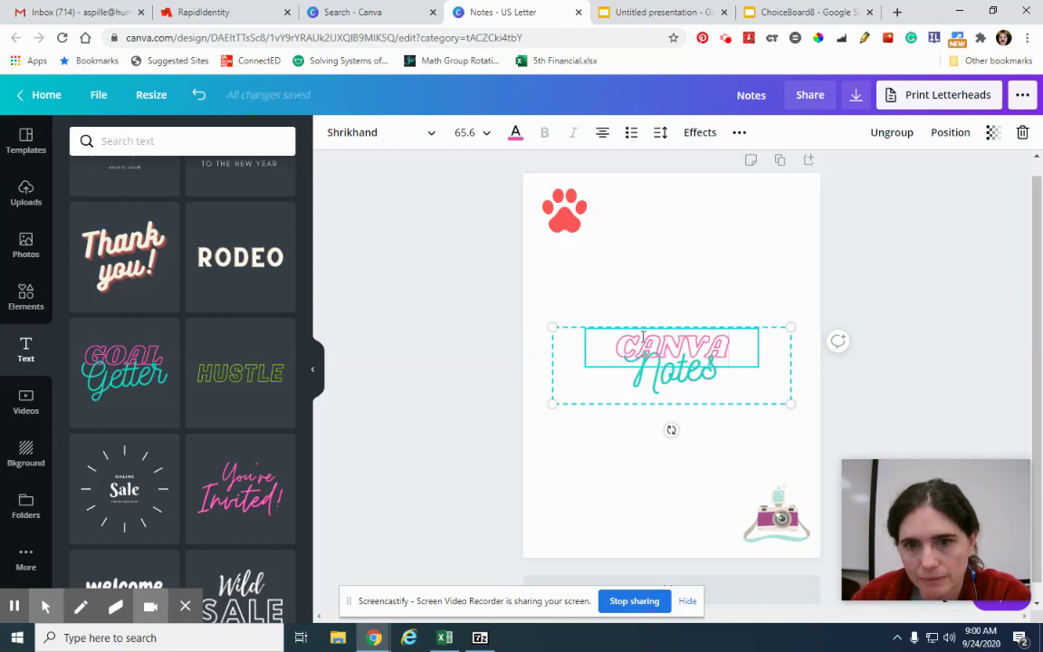
{"action": "left_click", "coordinate": [718, 441]}
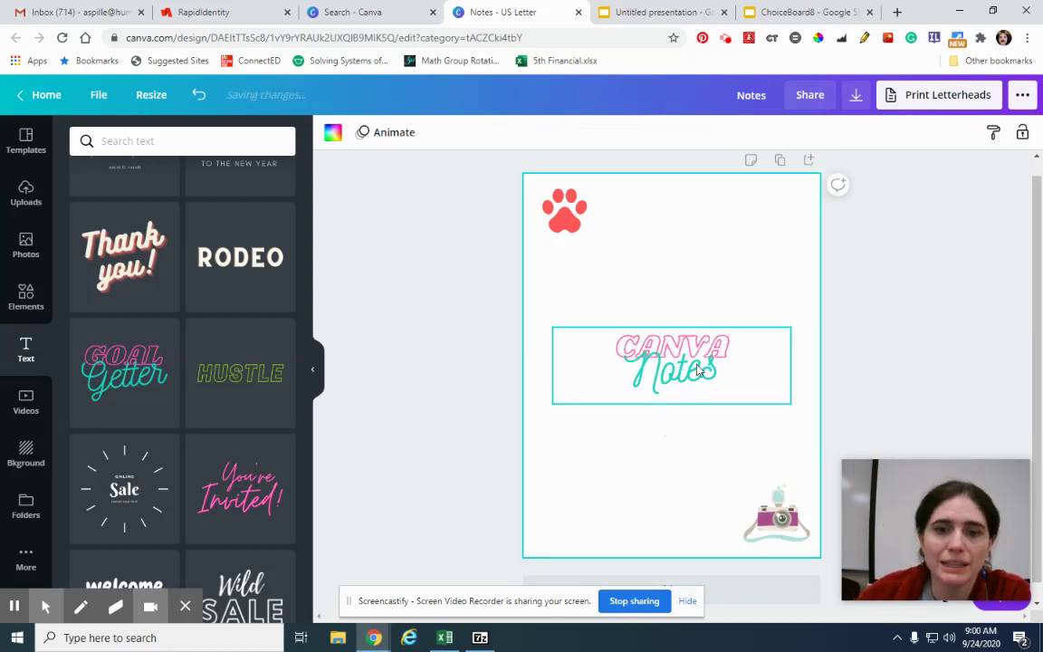
{"action": "left_click", "coordinate": [748, 369]}
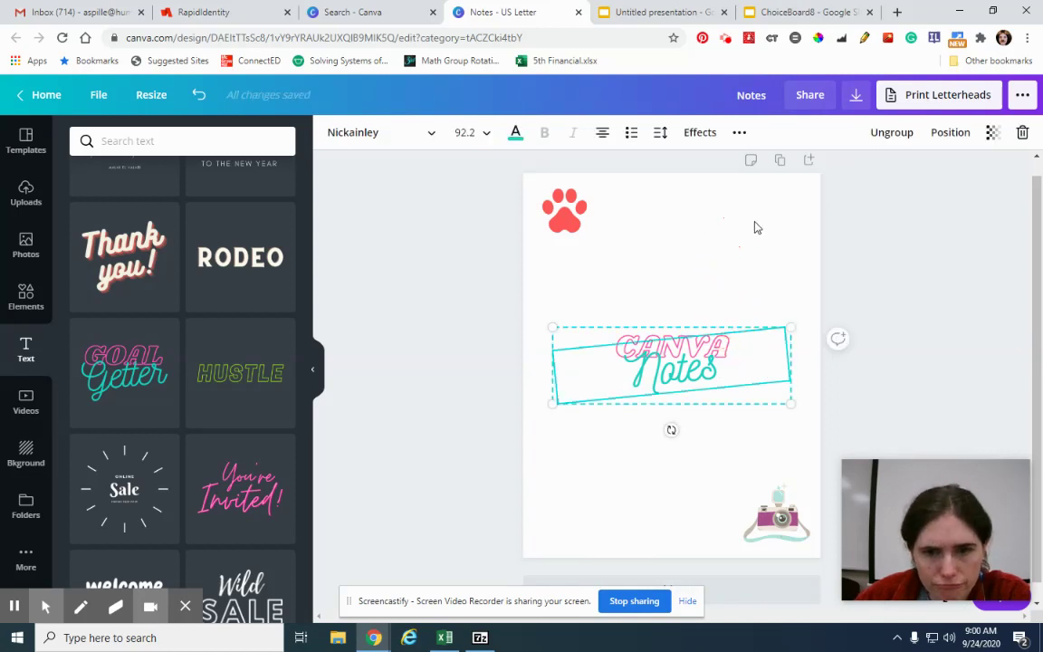
{"action": "key", "text": "ctrl+z"}
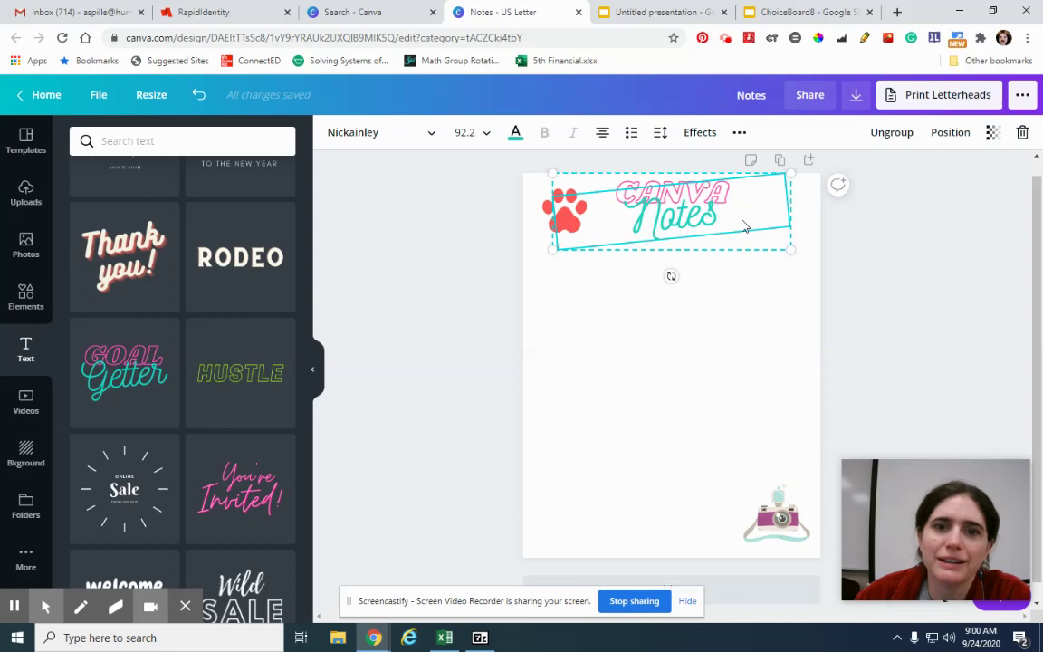
Remove the tilted outline box from the CANVA Notes title
{"action": "left_click", "coordinate": [742, 226]}
{"action": "key", "text": "ctrl+z"}
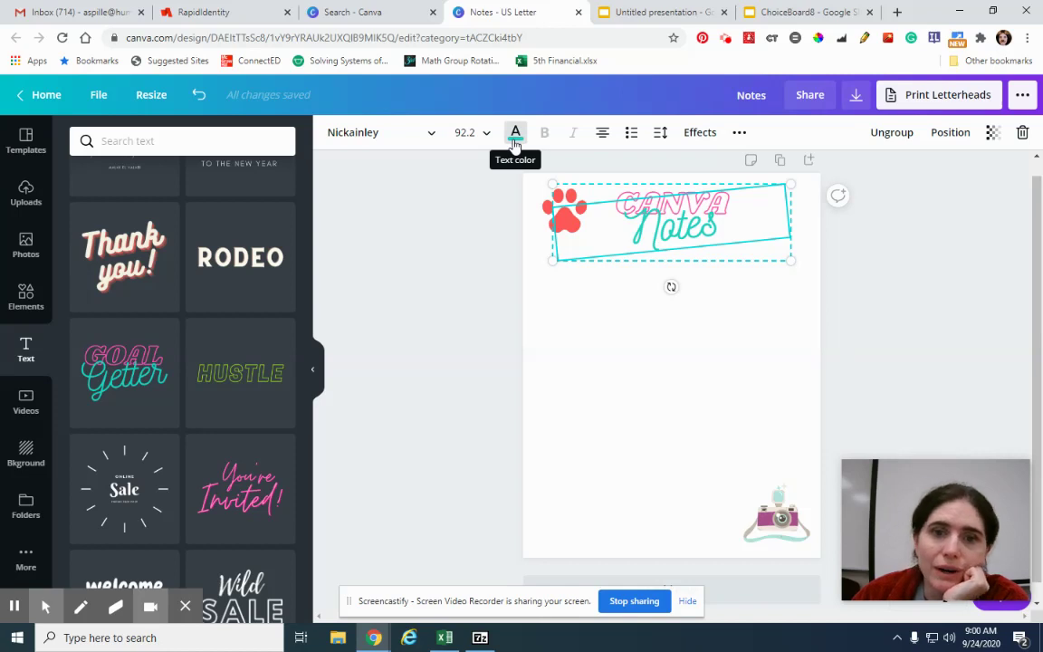
{"action": "left_click", "coordinate": [736, 314]}
Make the word CANVA coral using the text colour swatches
{"action": "left_click", "coordinate": [634, 203]}
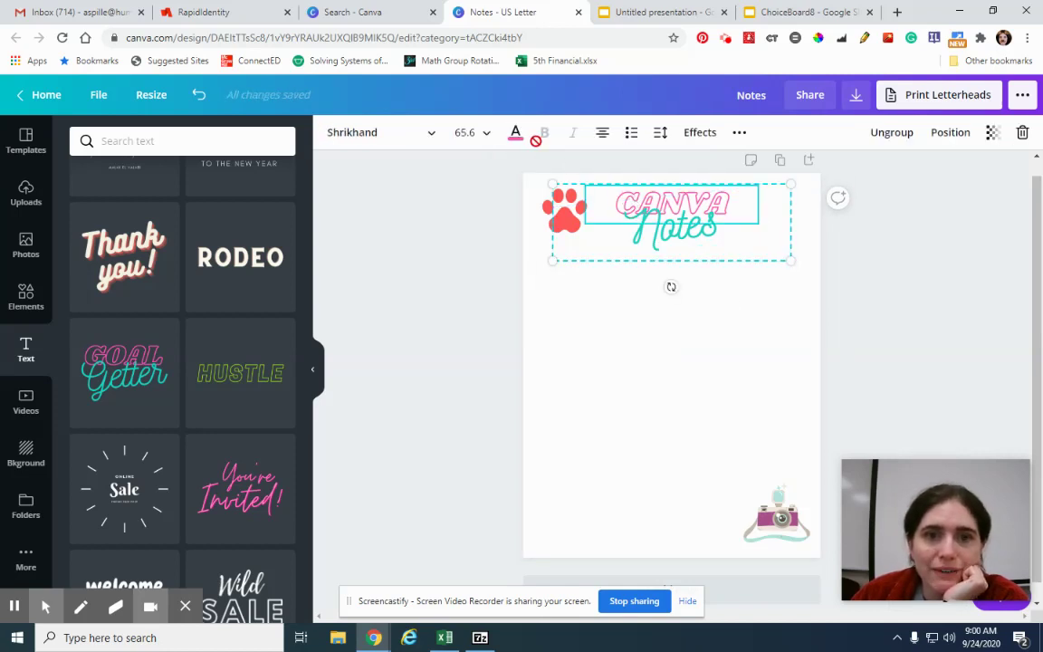
{"action": "left_click", "coordinate": [515, 135]}
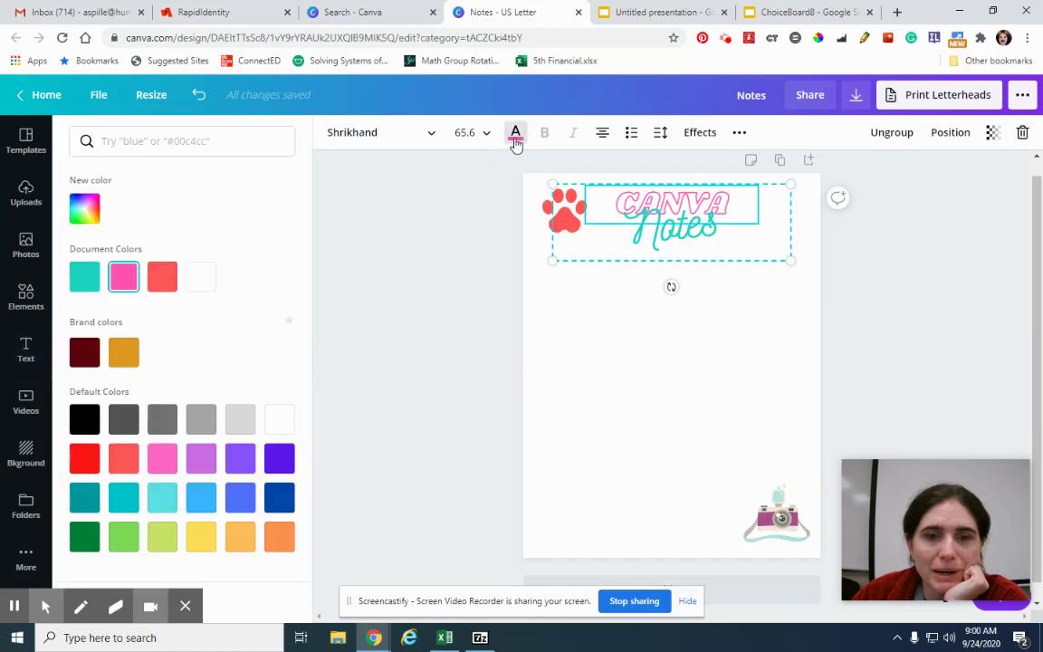
{"action": "left_click", "coordinate": [123, 460]}
{"action": "left_click", "coordinate": [503, 435]}
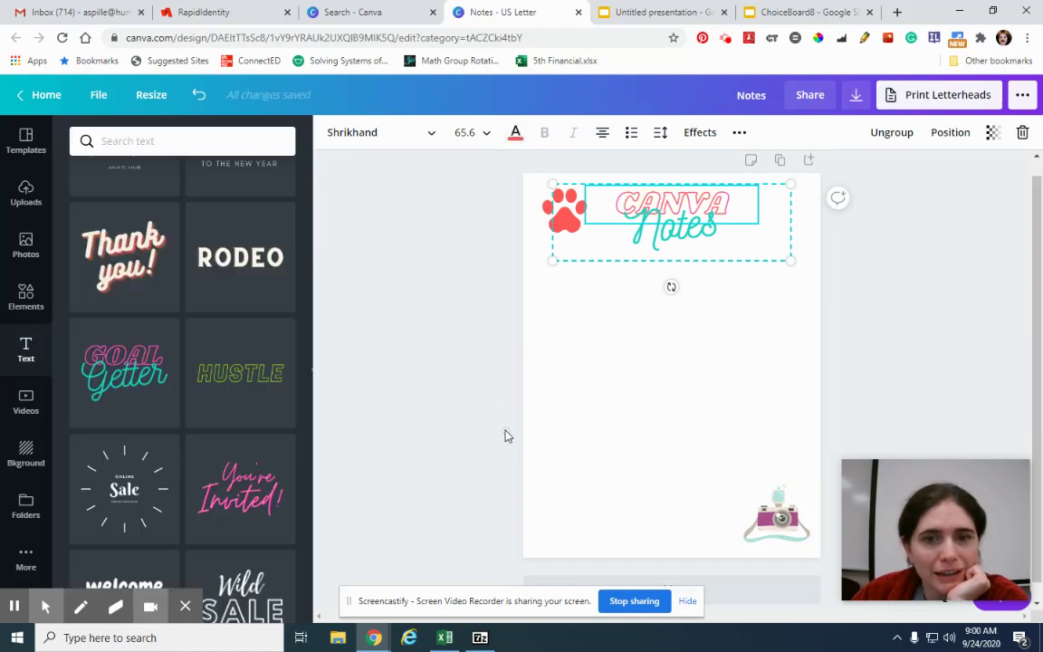
{"action": "left_click", "coordinate": [619, 432]}
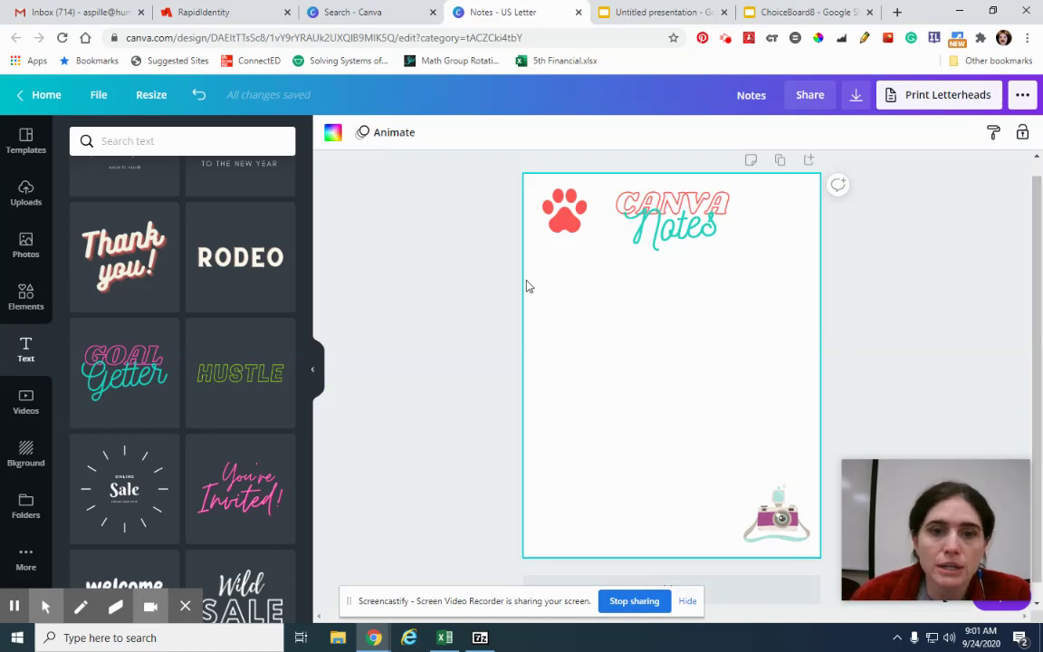
Deselect everything and show the Elements library of lines and shapes
{"action": "left_click", "coordinate": [459, 395]}
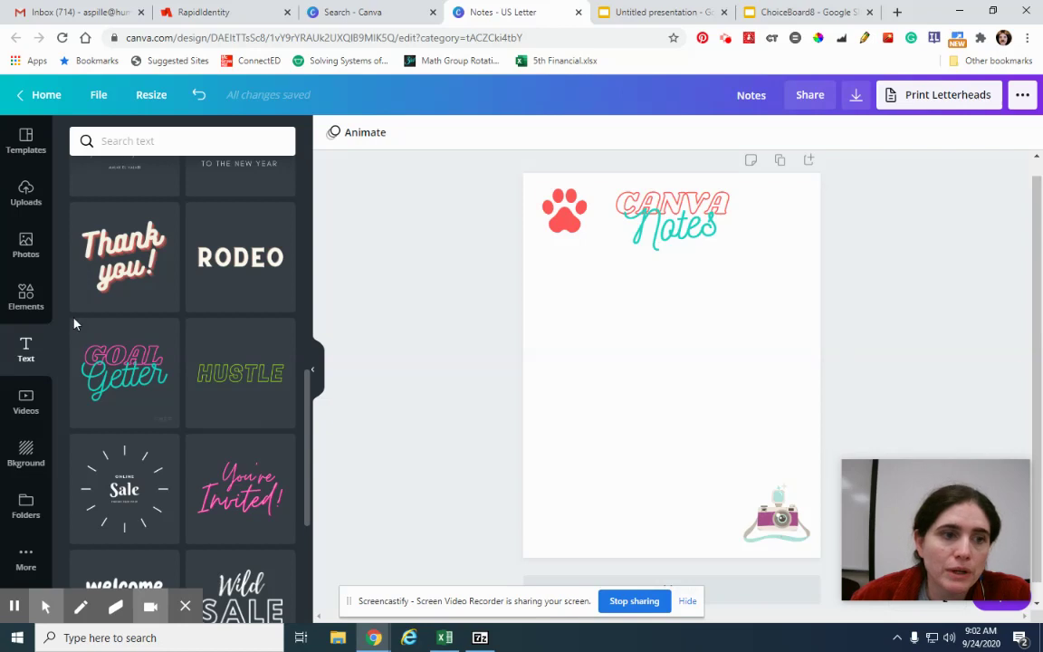
{"action": "left_click", "coordinate": [26, 304]}
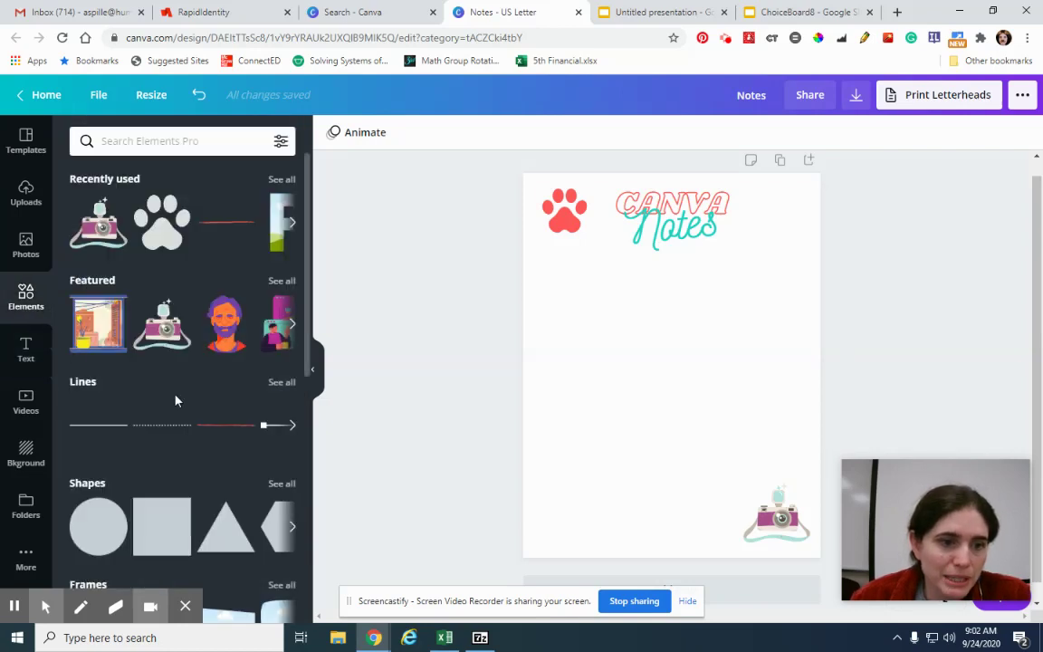
Add a grey square from all Shapes and move it up and left
{"action": "scroll", "coordinate": [200, 405], "scroll_direction": "down", "scroll_amount": 3}
{"action": "scroll", "coordinate": [201, 405], "scroll_direction": "down", "scroll_amount": 1}
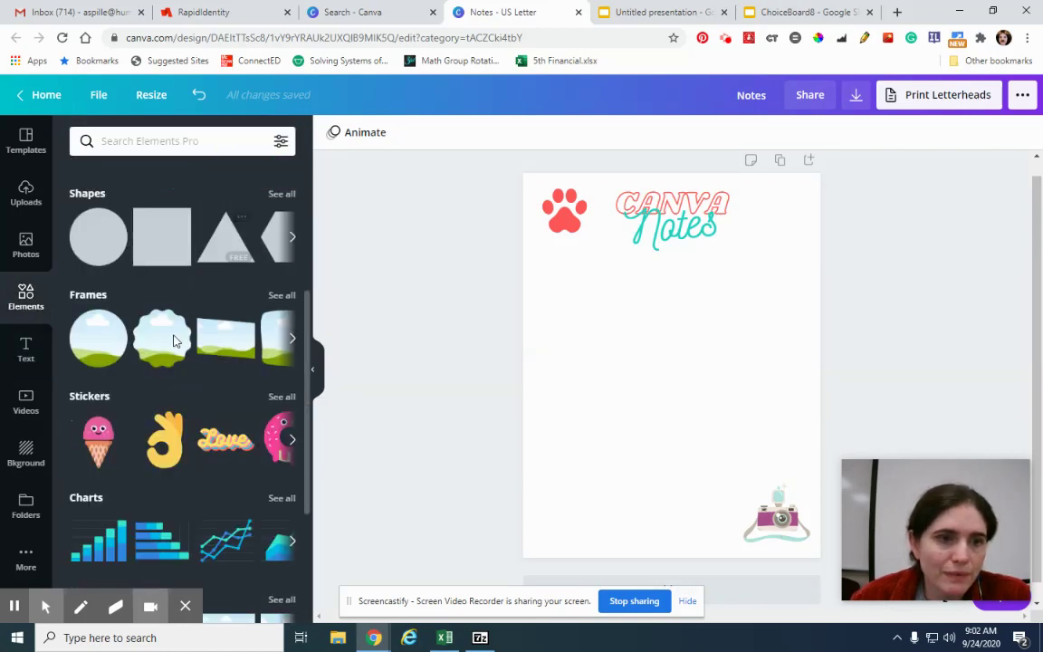
{"action": "left_click", "coordinate": [283, 198]}
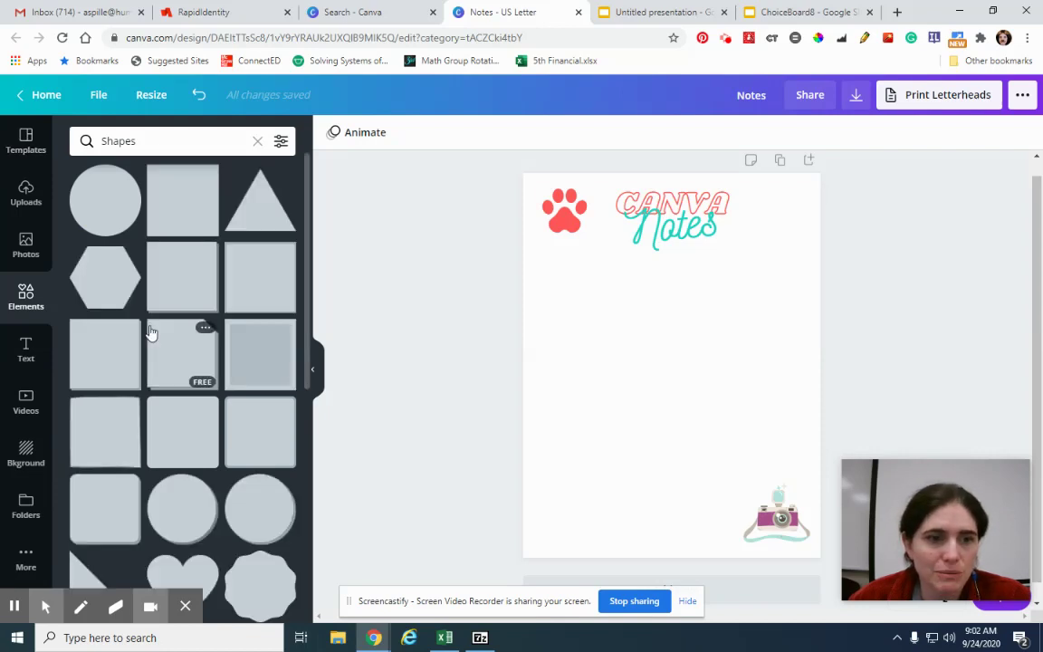
{"action": "left_click", "coordinate": [109, 364]}
{"action": "left_click", "coordinate": [712, 360]}
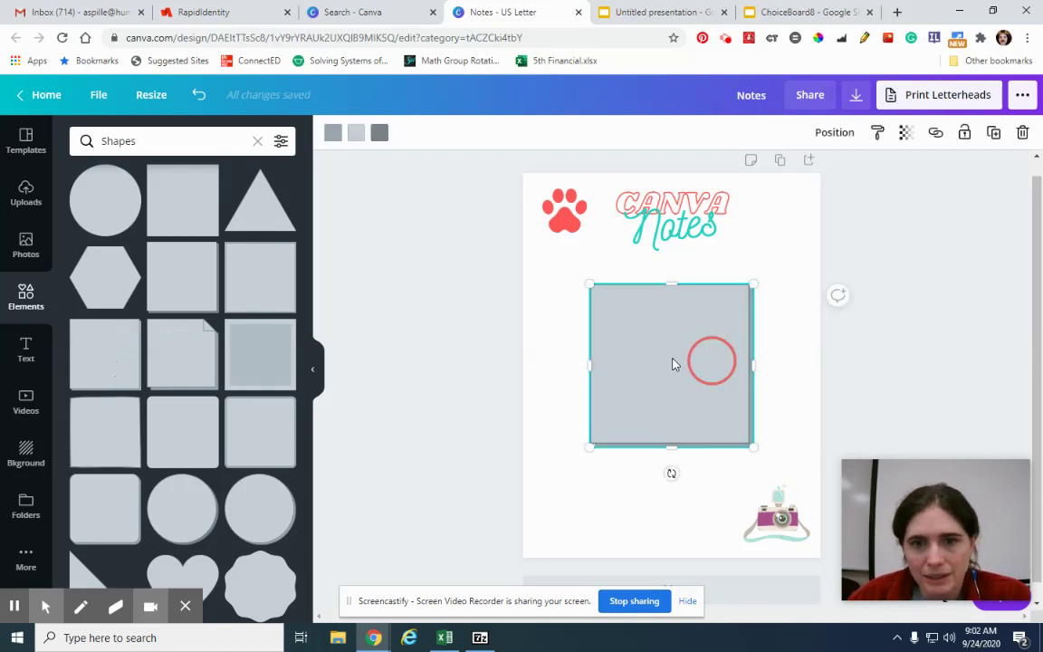
{"action": "left_click_drag", "start_coordinate": [672, 364], "coordinate": [656, 338]}
{"action": "left_click", "coordinate": [622, 452]}
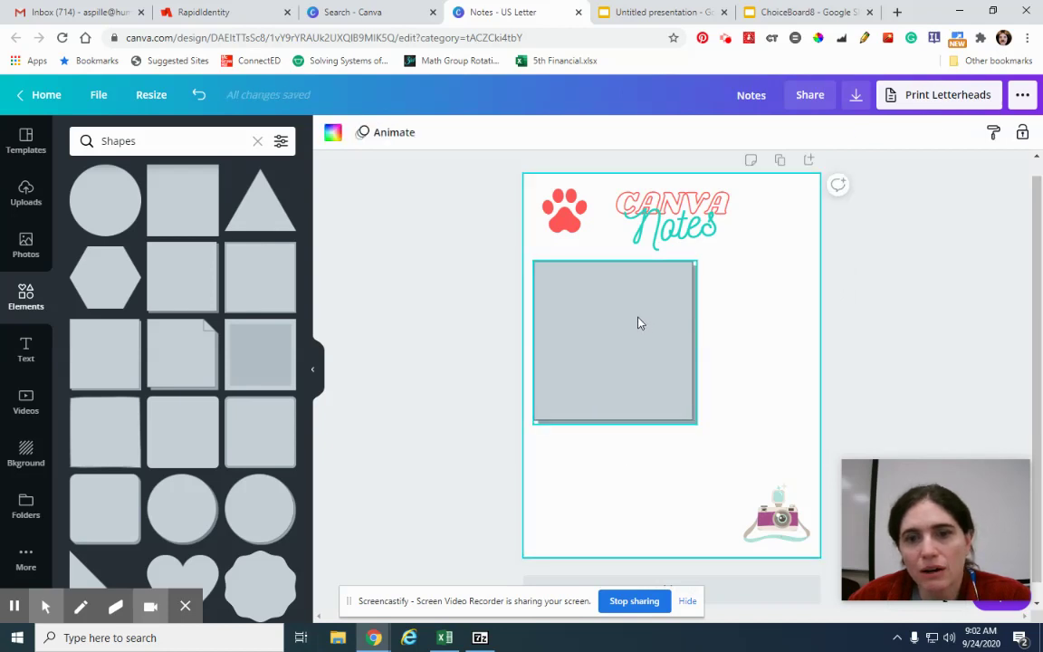
Resize the square into a tall rectangle about 133 px wide beneath the paw
{"action": "left_click", "coordinate": [695, 263]}
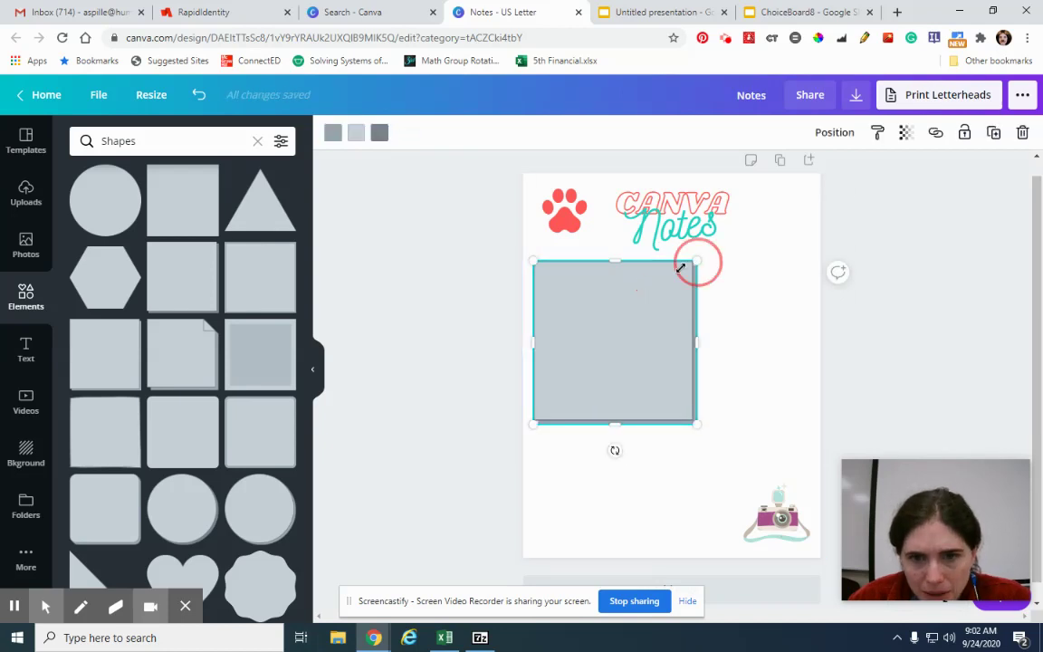
{"action": "left_click_drag", "start_coordinate": [681, 268], "coordinate": [638, 343]}
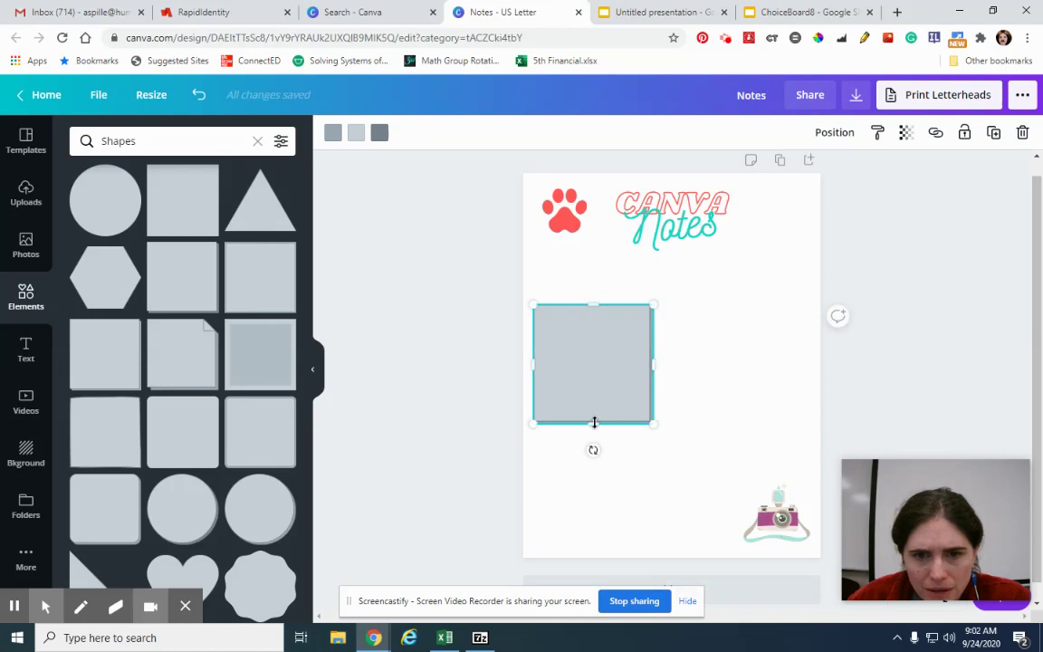
{"action": "left_click_drag", "start_coordinate": [595, 423], "coordinate": [595, 450]}
{"action": "left_click_drag", "start_coordinate": [599, 378], "coordinate": [594, 342]}
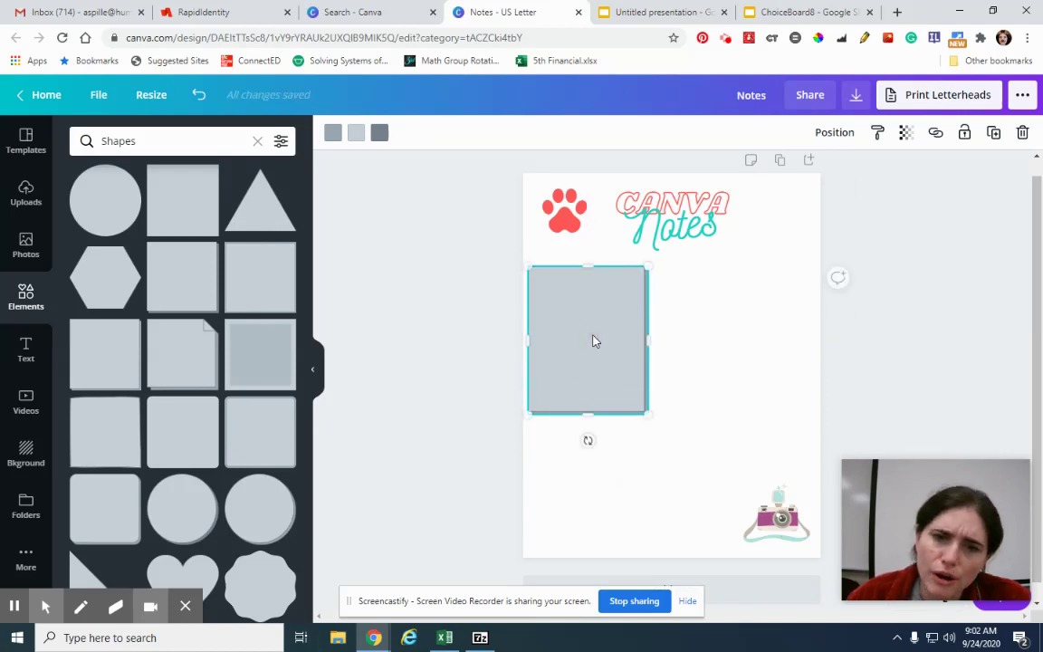
{"action": "left_click", "coordinate": [657, 354]}
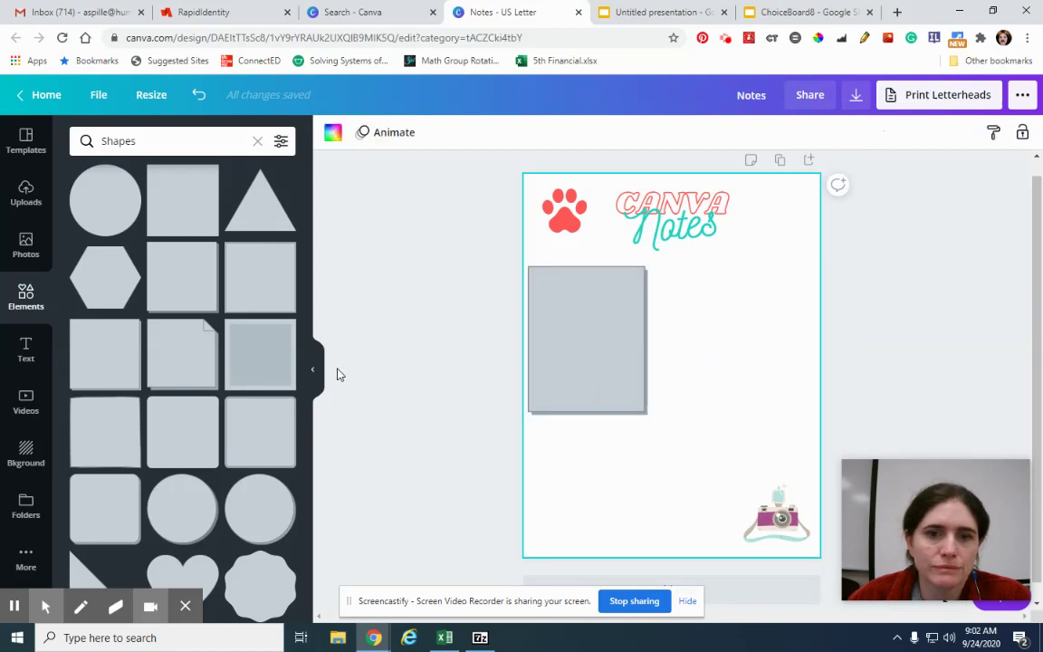
{"action": "left_click", "coordinate": [24, 353]}
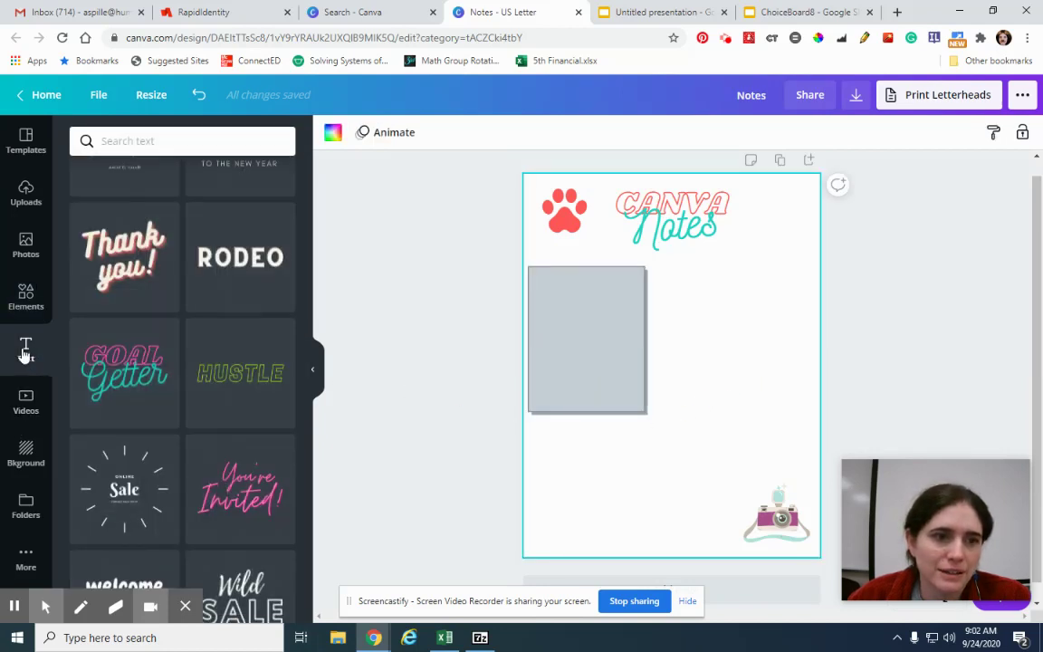
Add a heading reading 'What is it?' next to the grey rectangle
{"action": "scroll", "coordinate": [205, 442], "scroll_direction": "down", "scroll_amount": 1}
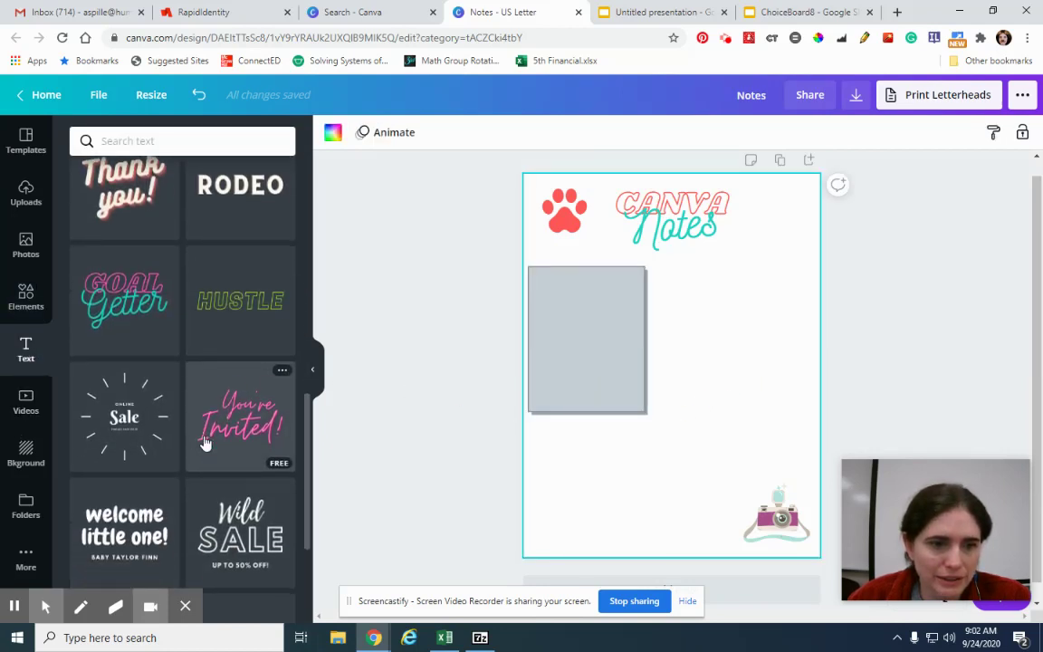
{"action": "scroll", "coordinate": [205, 441], "scroll_direction": "down", "scroll_amount": 4}
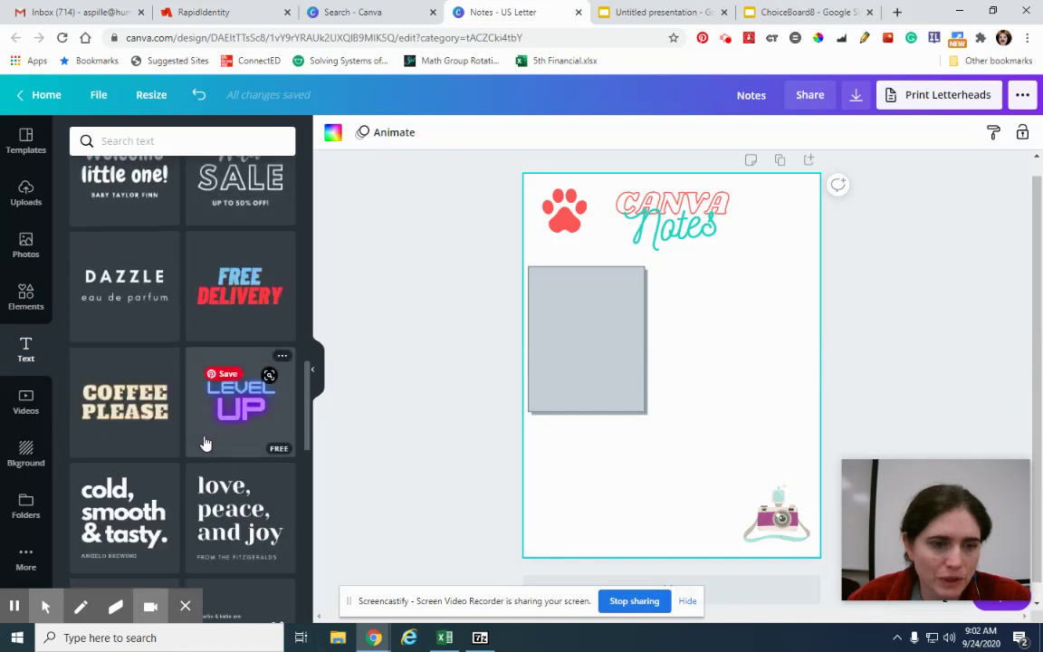
{"action": "scroll", "coordinate": [191, 475], "scroll_direction": "up", "scroll_amount": 5}
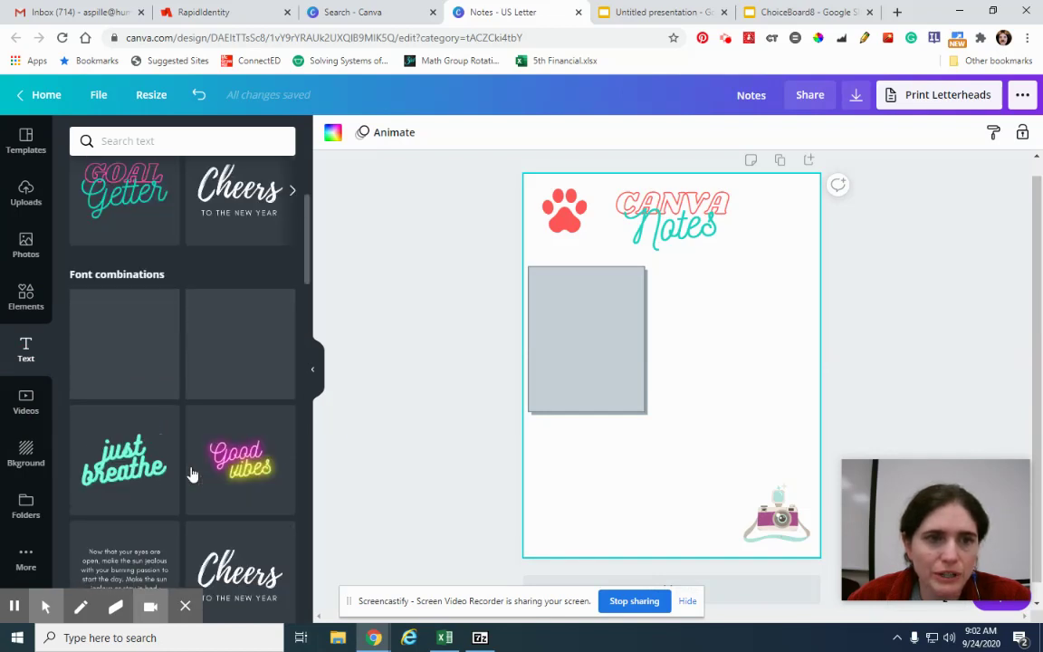
{"action": "scroll", "coordinate": [191, 474], "scroll_direction": "up", "scroll_amount": 3}
{"action": "left_click", "coordinate": [192, 230]}
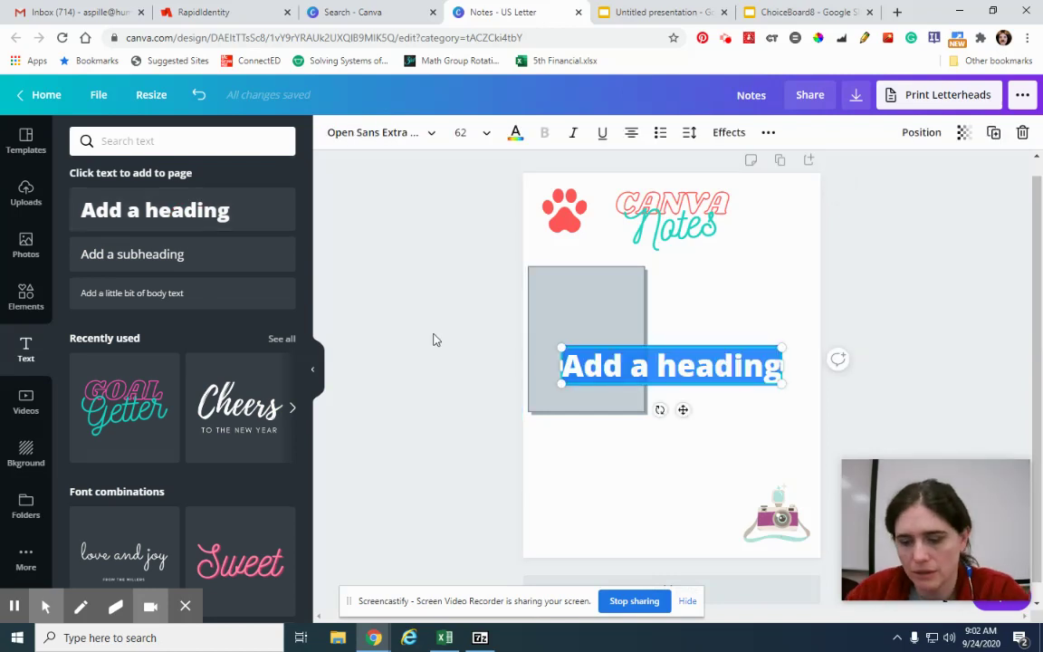
{"action": "type", "text": "What"}
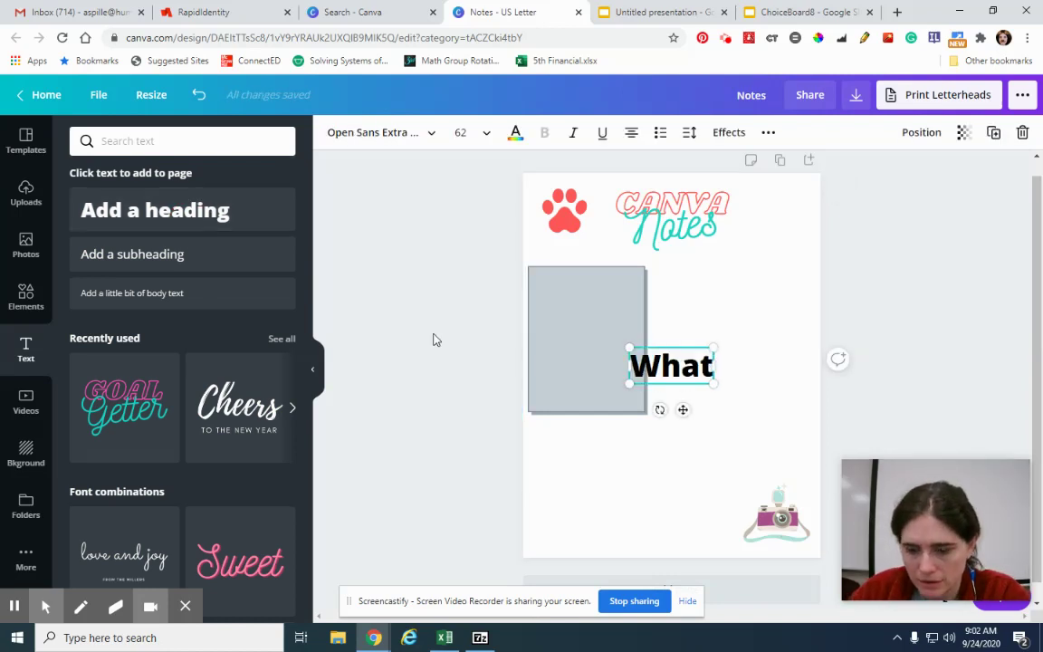
{"action": "type", "text": " is it?"}
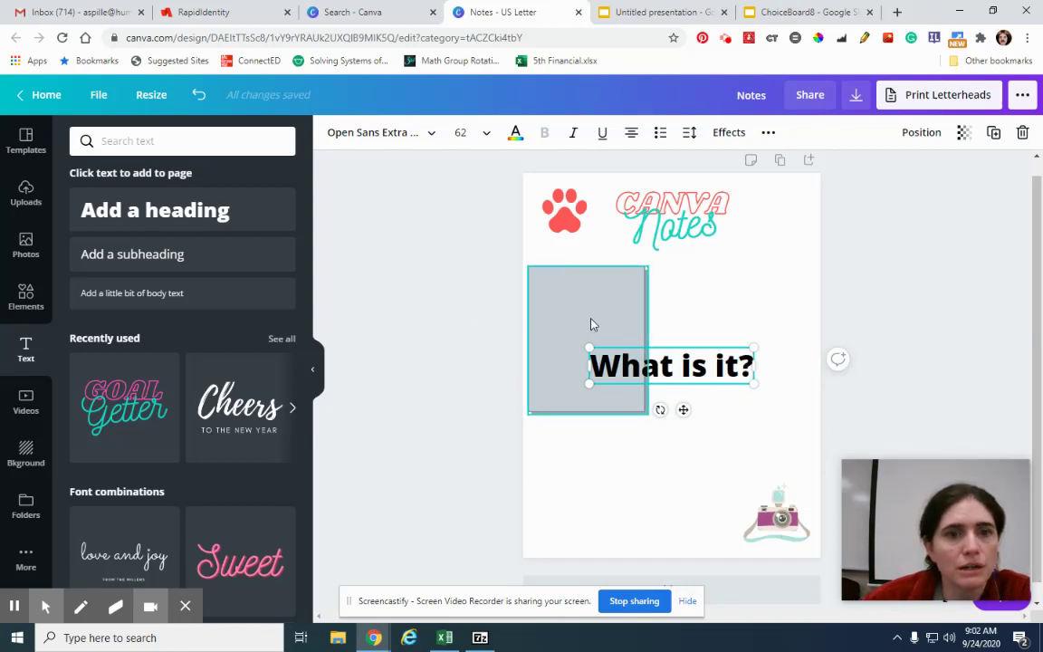
{"action": "double_click", "coordinate": [698, 367]}
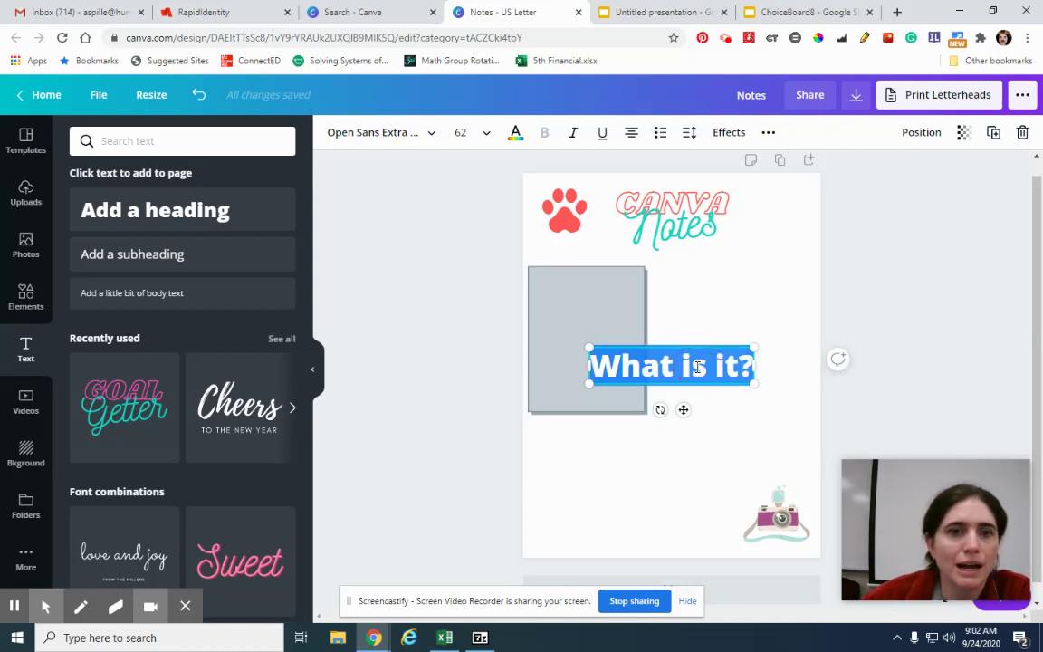
Switch the 'What is it?' heading to Architects Daughter and move it onto the grey box's top
{"action": "left_click", "coordinate": [428, 135]}
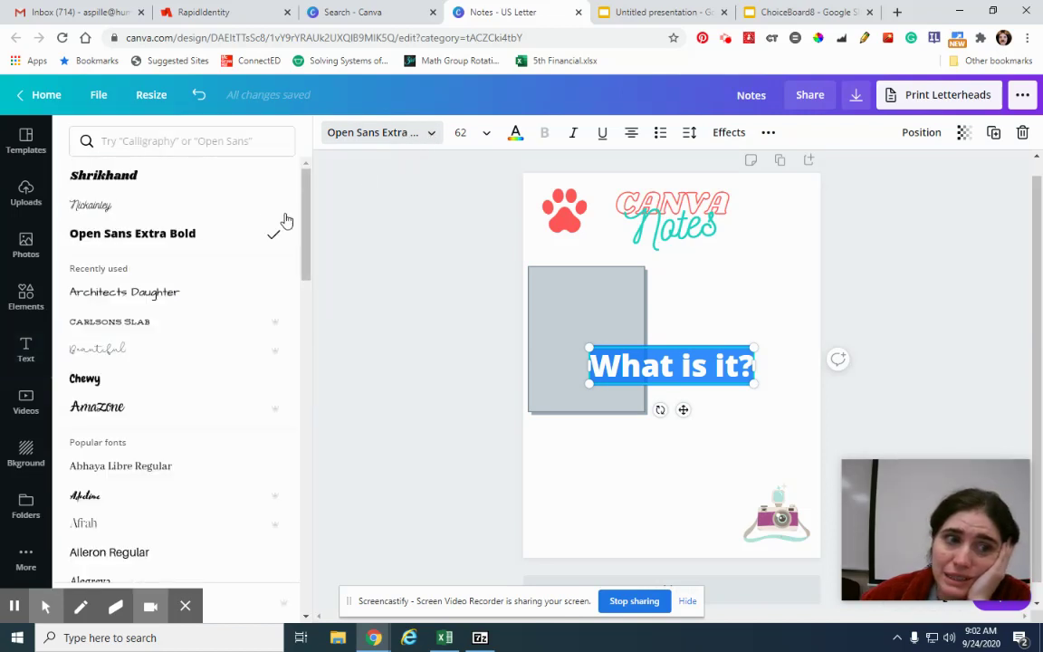
{"action": "left_click", "coordinate": [150, 213]}
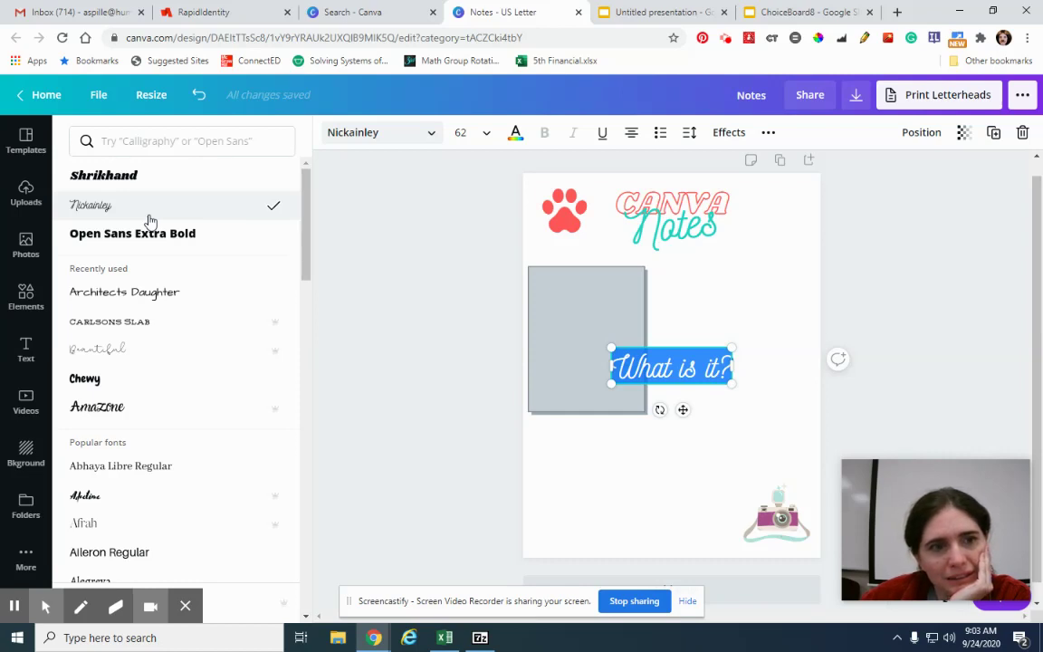
{"action": "left_click", "coordinate": [137, 291]}
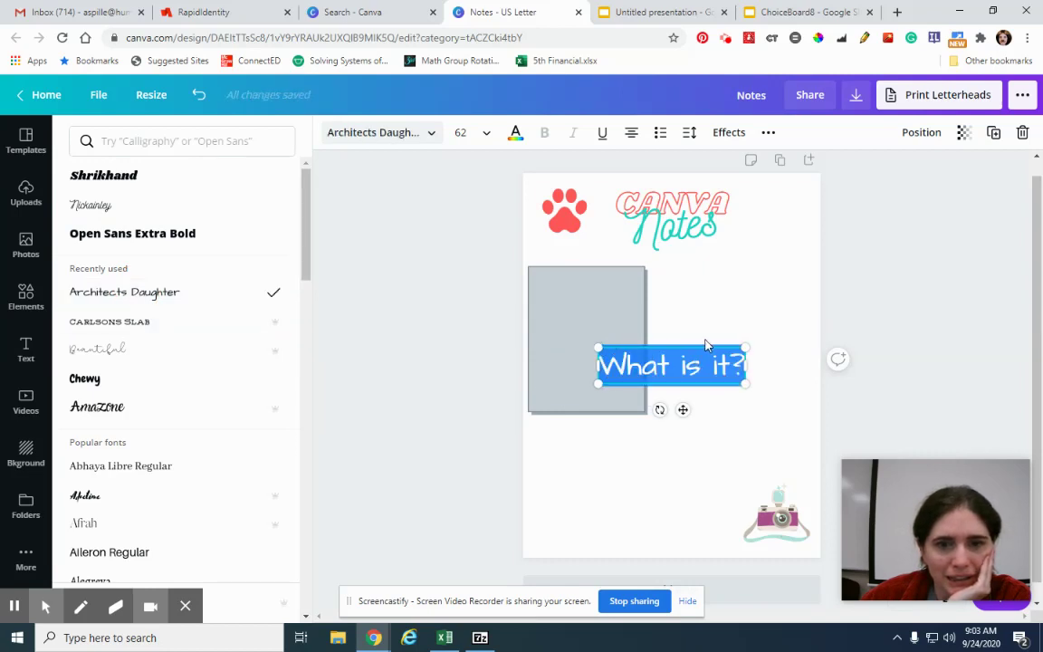
{"action": "left_click", "coordinate": [685, 408]}
{"action": "left_click_drag", "start_coordinate": [678, 388], "coordinate": [621, 323]}
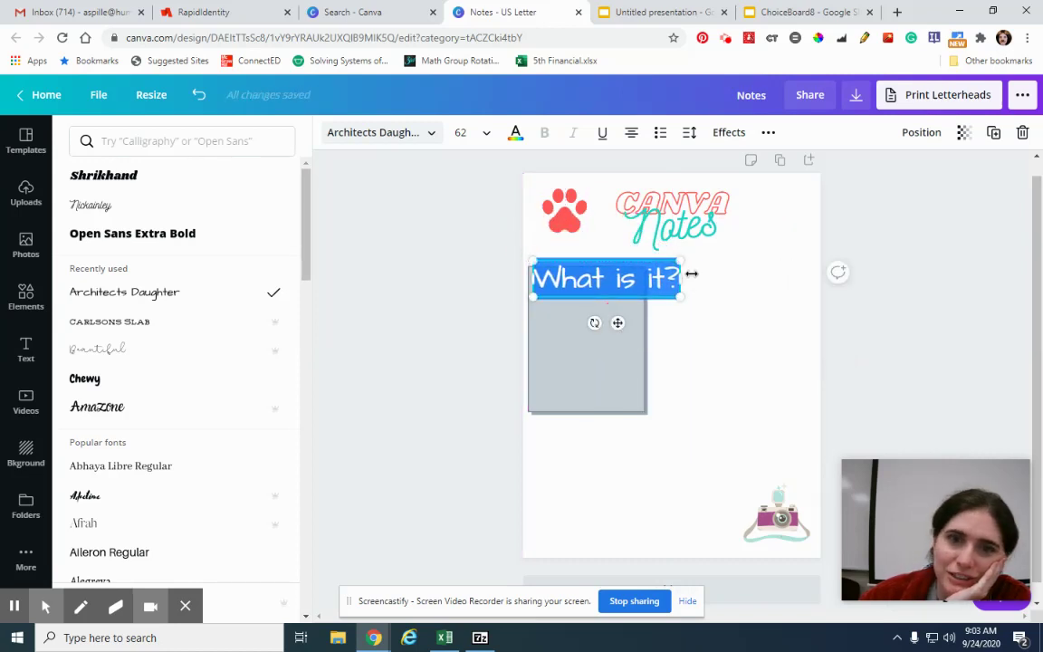
Shrink the heading to size 48 and align it with the grey box's left edge
{"action": "left_click", "coordinate": [486, 134]}
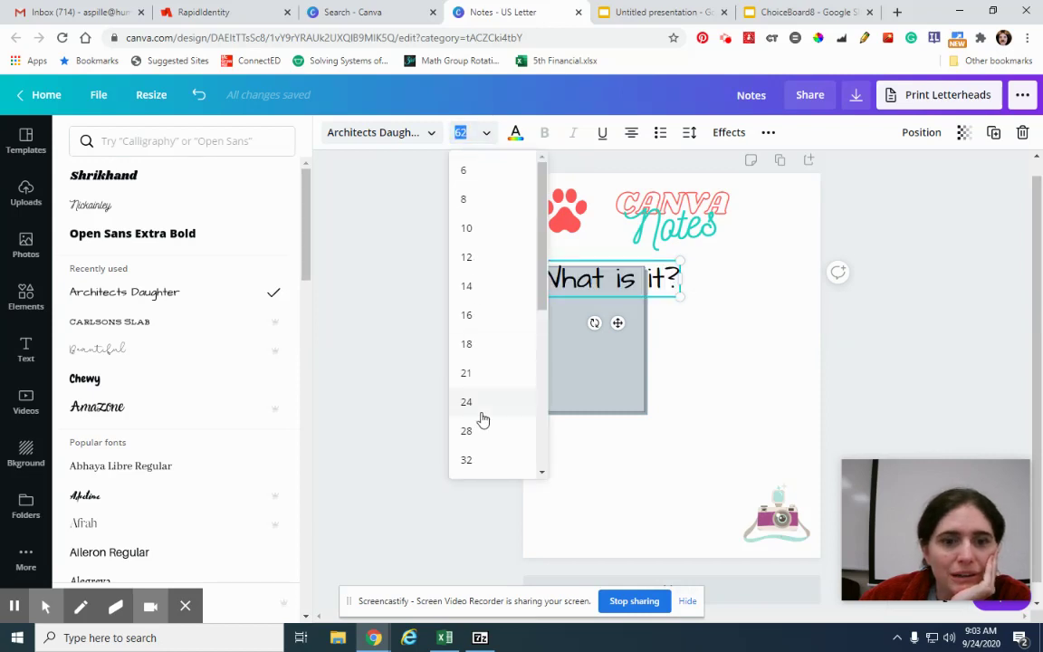
{"action": "scroll", "coordinate": [487, 425], "scroll_direction": "down", "scroll_amount": 1}
{"action": "scroll", "coordinate": [487, 444], "scroll_direction": "down", "scroll_amount": 3}
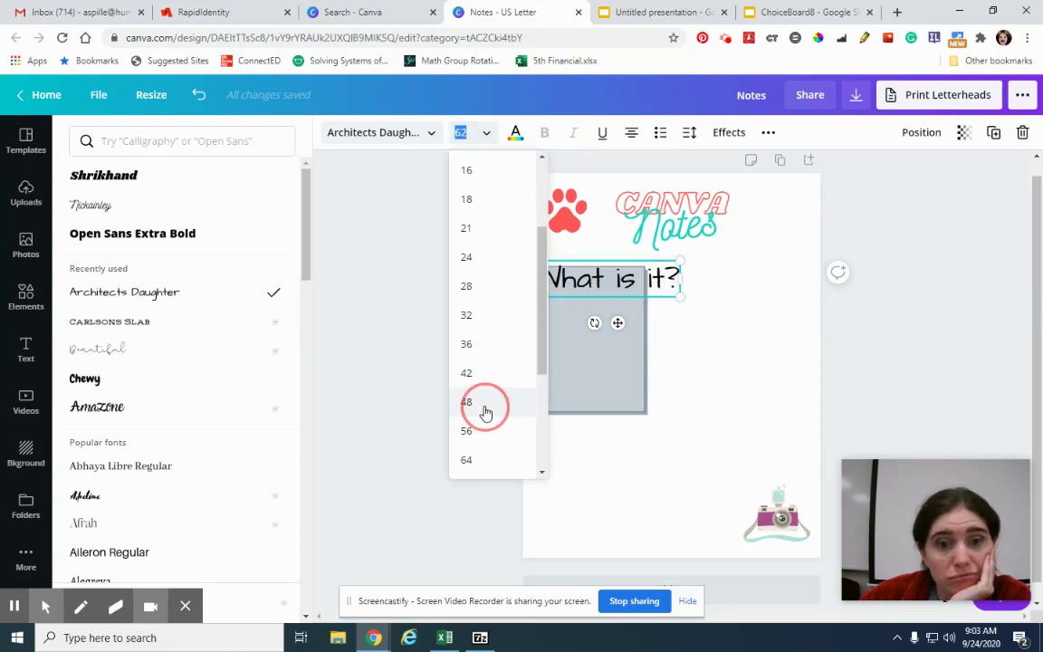
{"action": "left_click", "coordinate": [484, 412]}
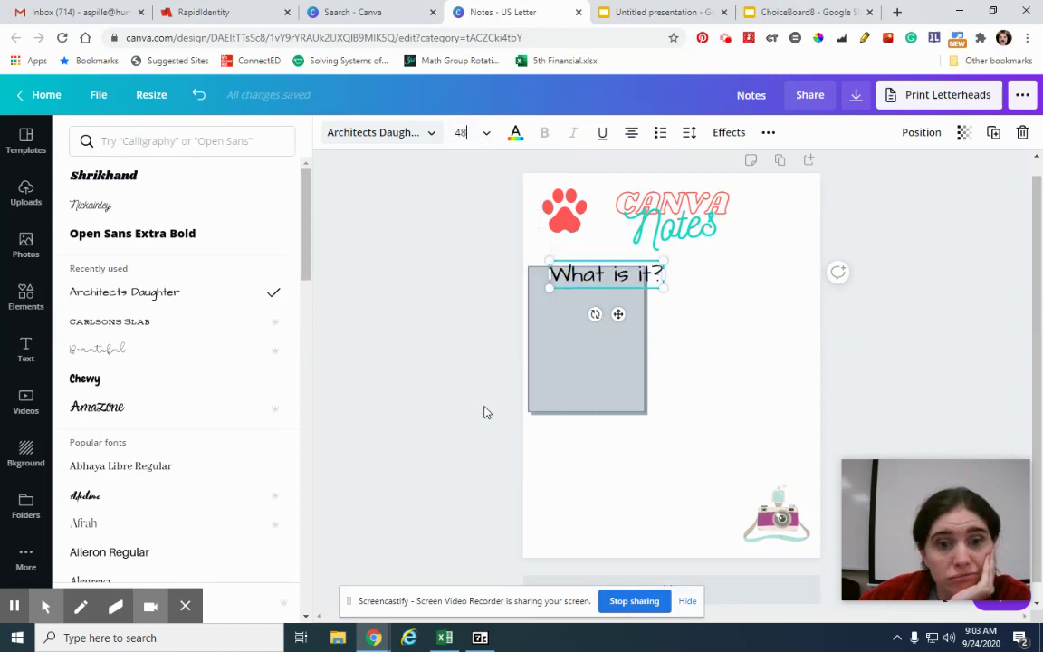
{"action": "left_click", "coordinate": [619, 315]}
{"action": "left_click_drag", "start_coordinate": [619, 316], "coordinate": [601, 324]}
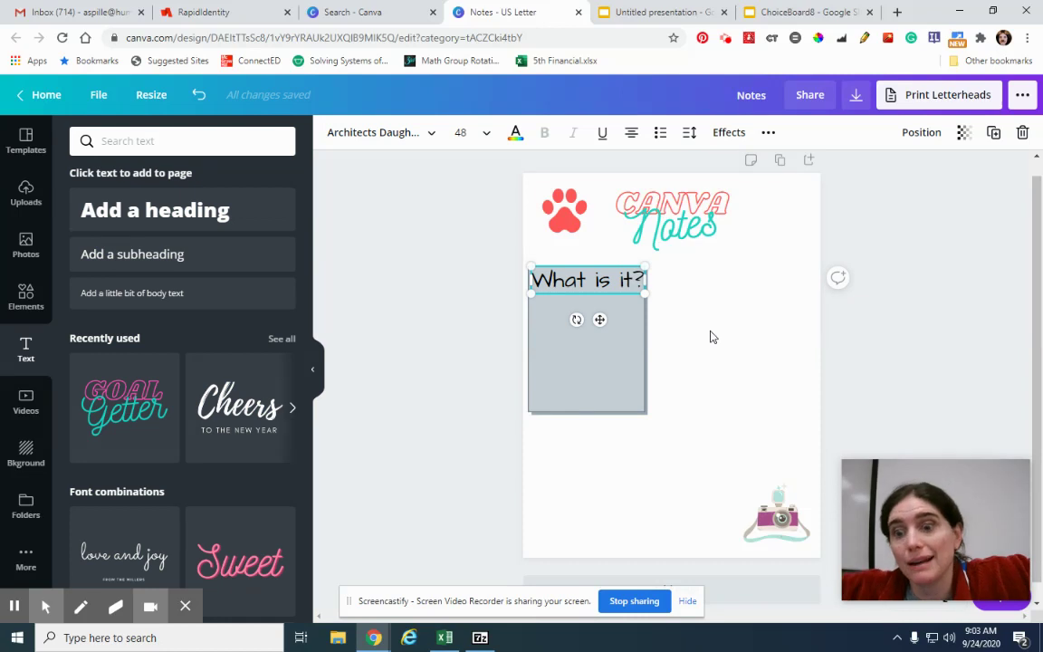
{"action": "left_click", "coordinate": [711, 337]}
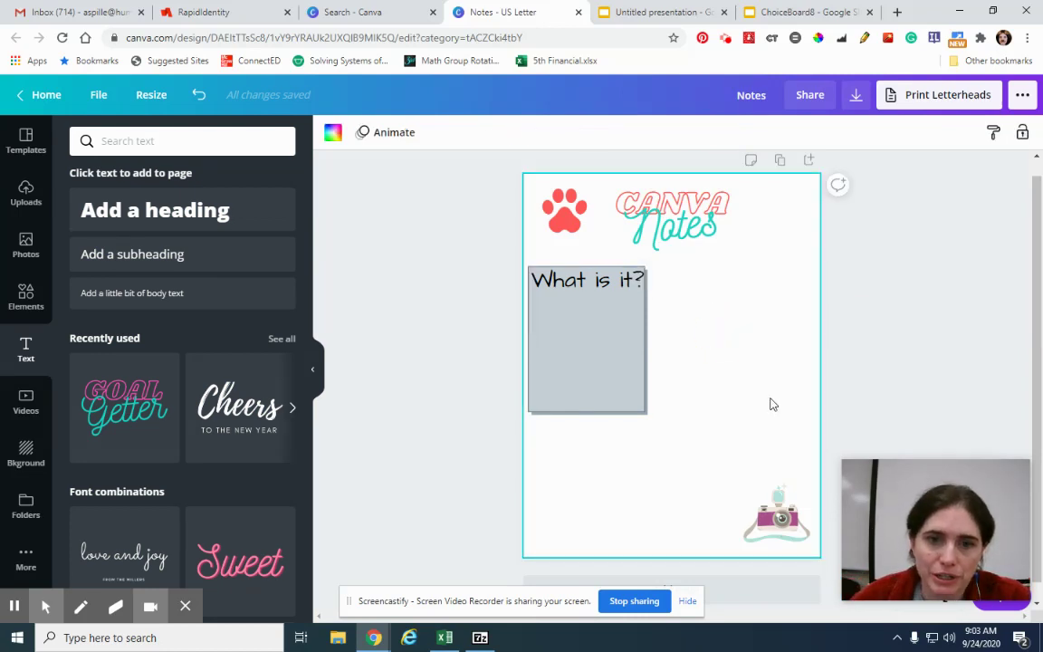
Add a body-text box and position it under the 'What is it?' heading
{"action": "left_click", "coordinate": [897, 346]}
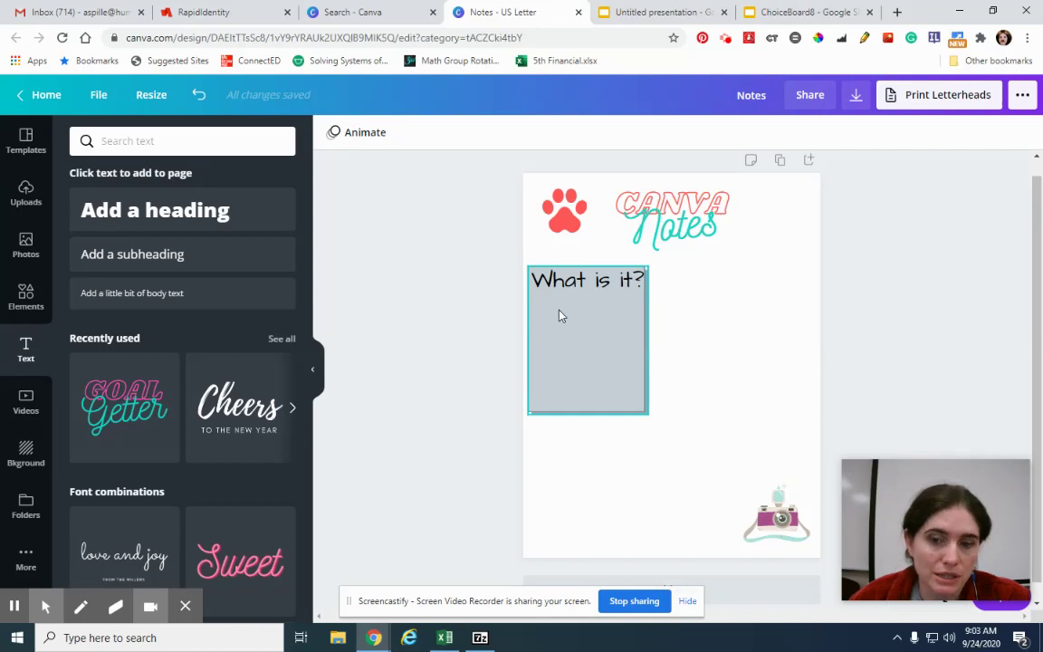
{"action": "left_click", "coordinate": [181, 258]}
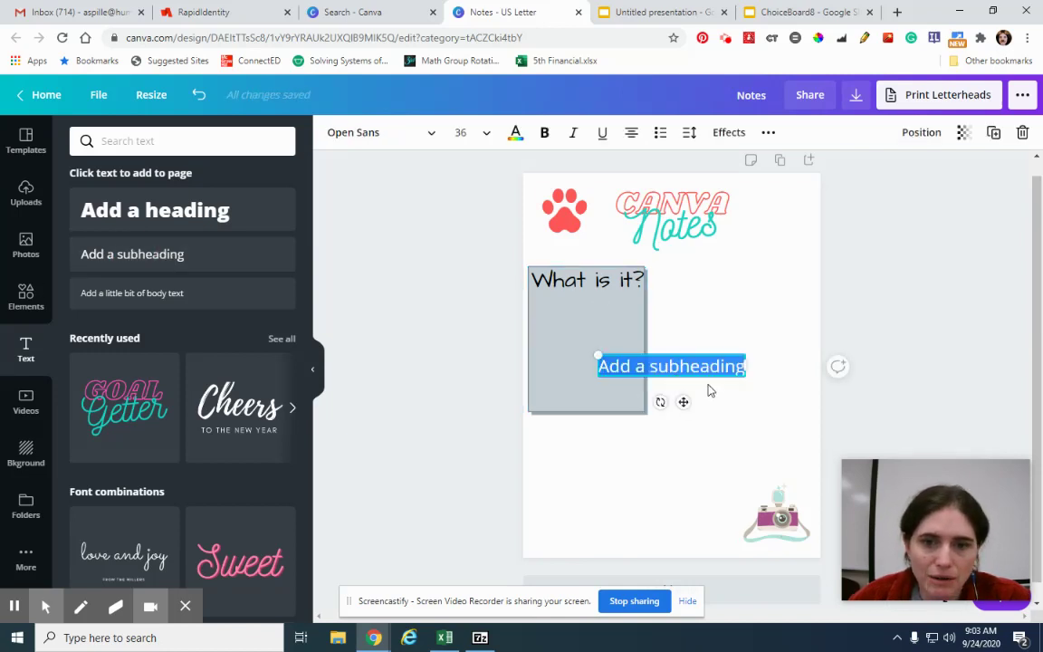
{"action": "key", "text": "Delete"}
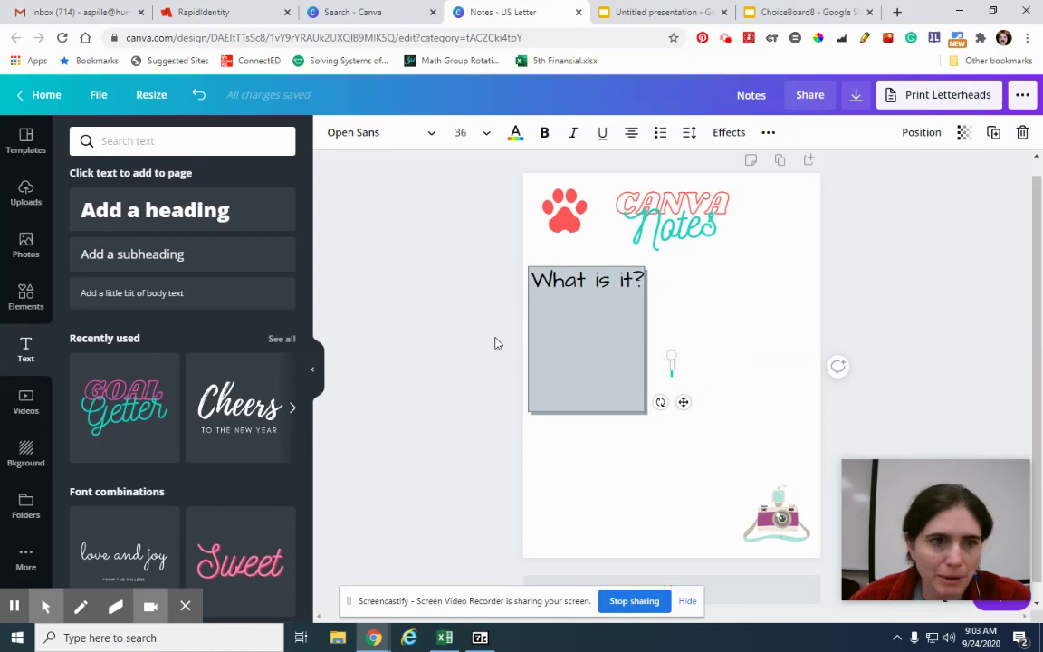
{"action": "left_click", "coordinate": [156, 294]}
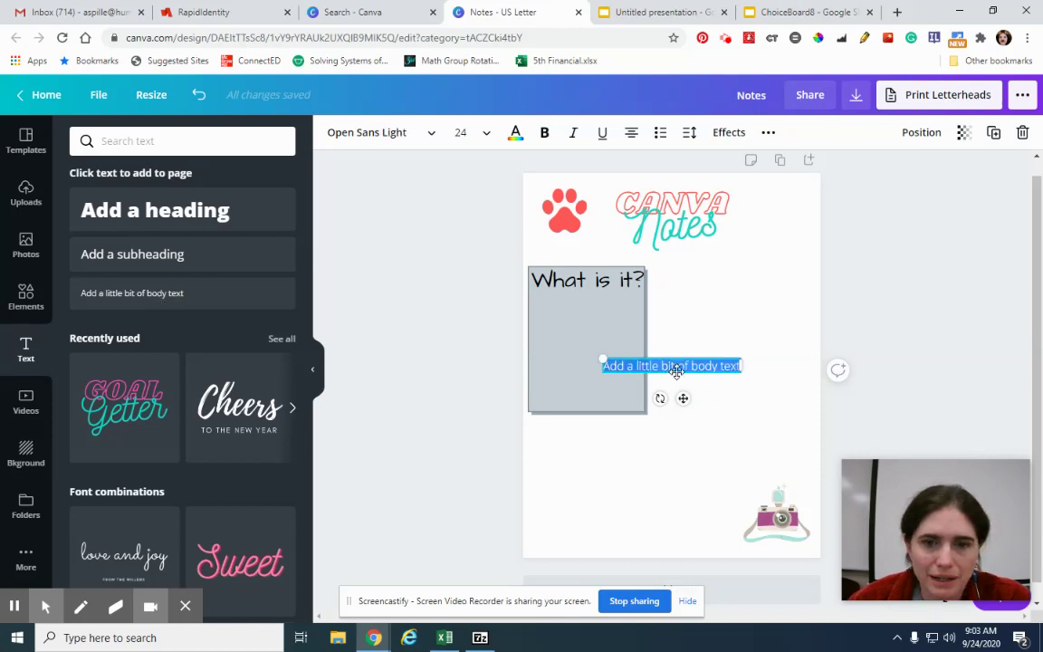
{"action": "left_click_drag", "start_coordinate": [672, 365], "coordinate": [605, 311]}
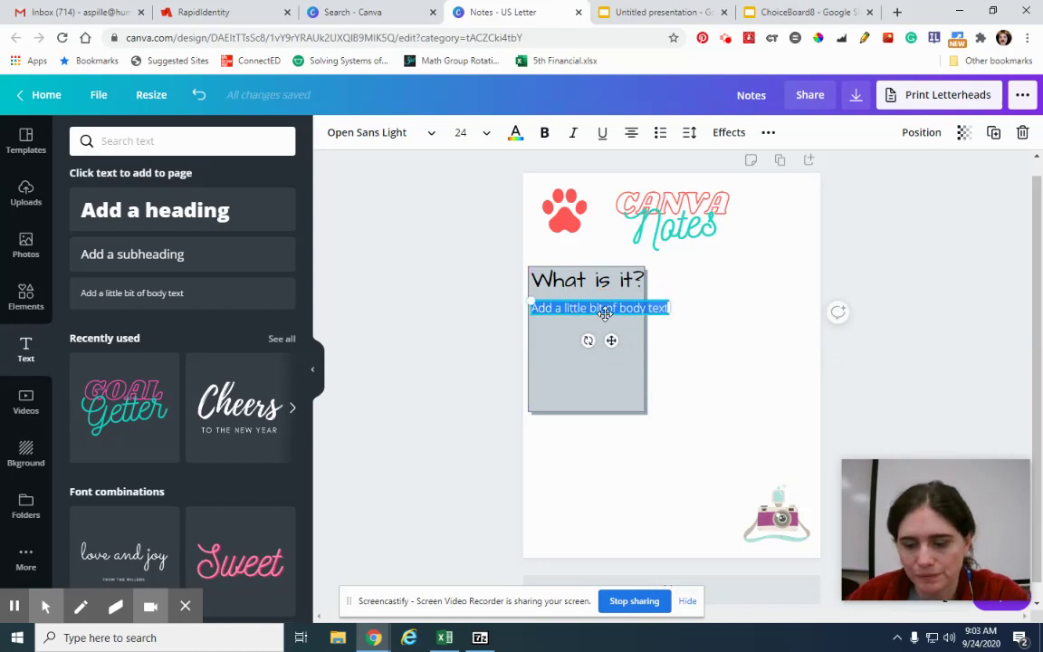
Write the description ending 'summarizing how to make a note sheet using Canva.' and narrow it to wrap
{"action": "key", "text": "BackSpace"}
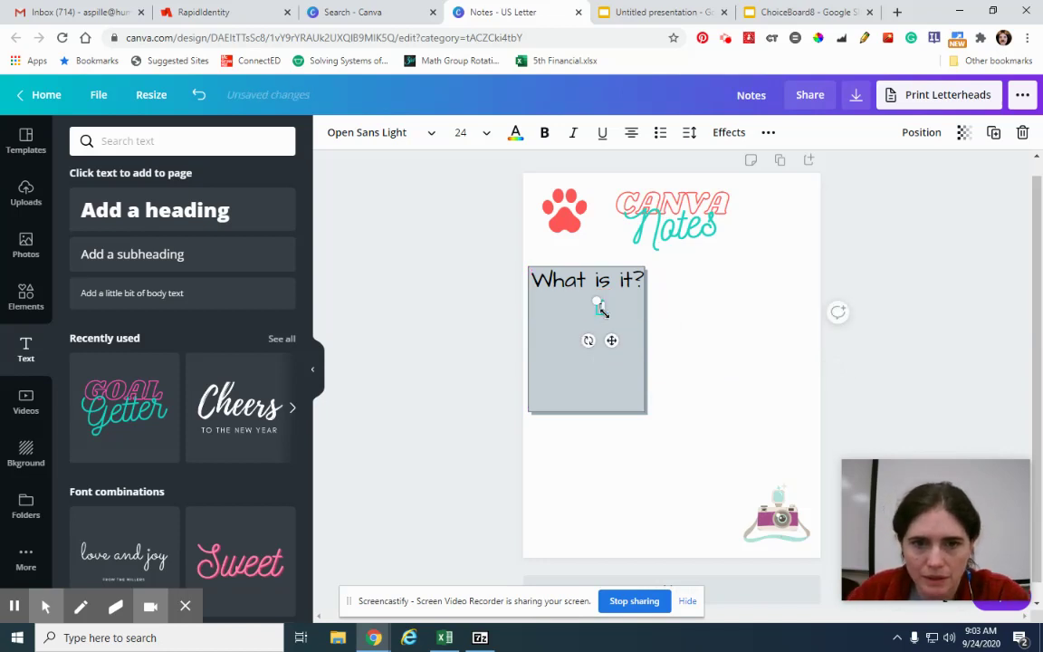
{"action": "type", "text": "This is a"}
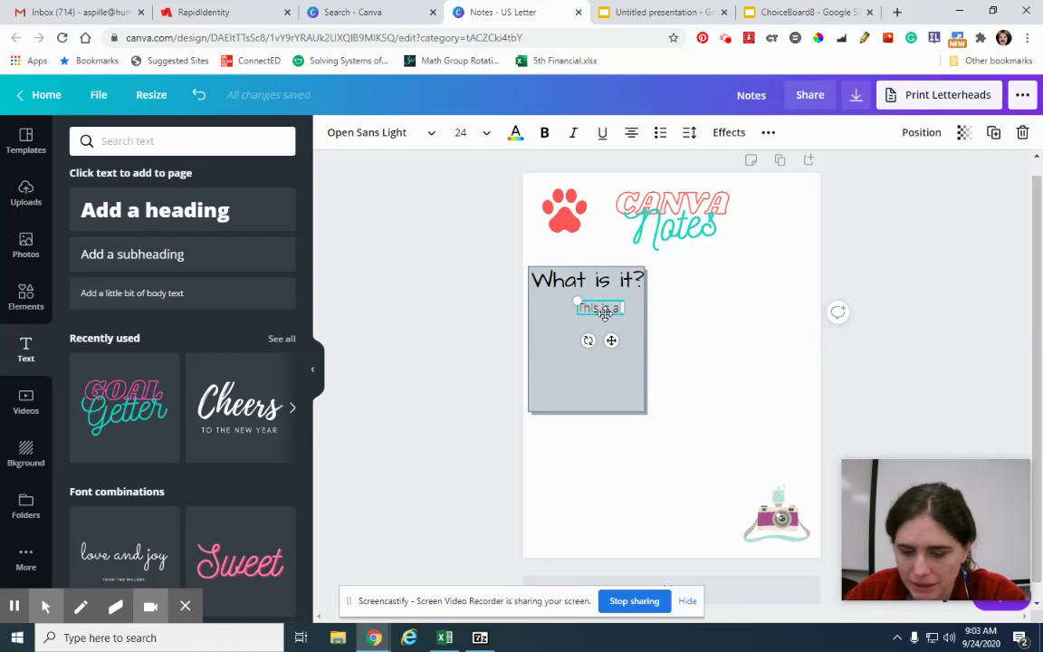
{"action": "type", "text": "single page of notes summariz"}
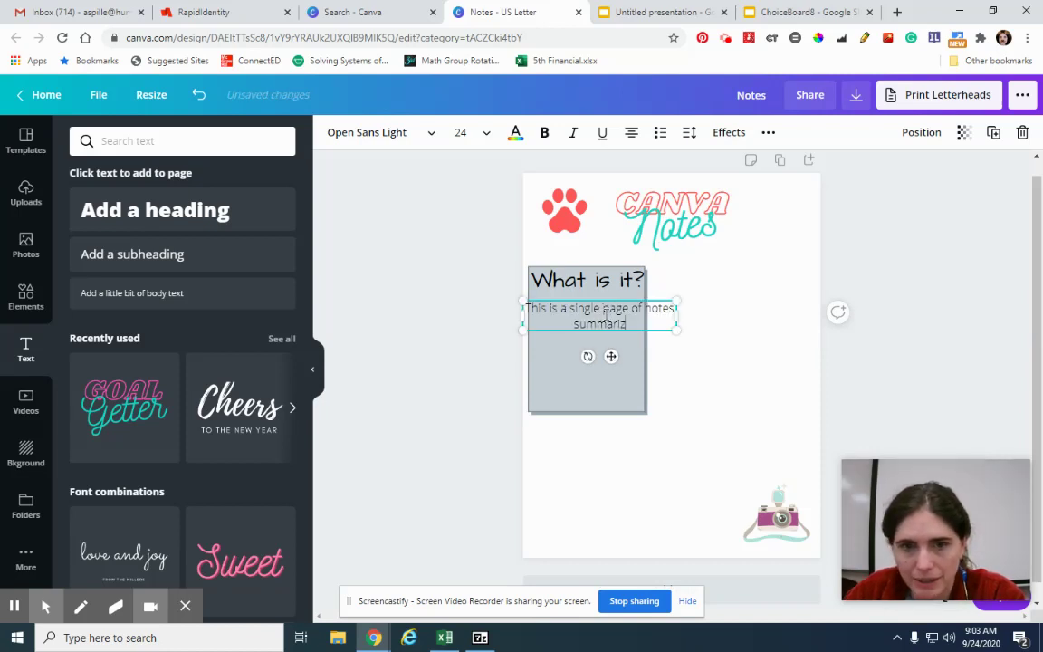
{"action": "type", "text": "ing a t"}
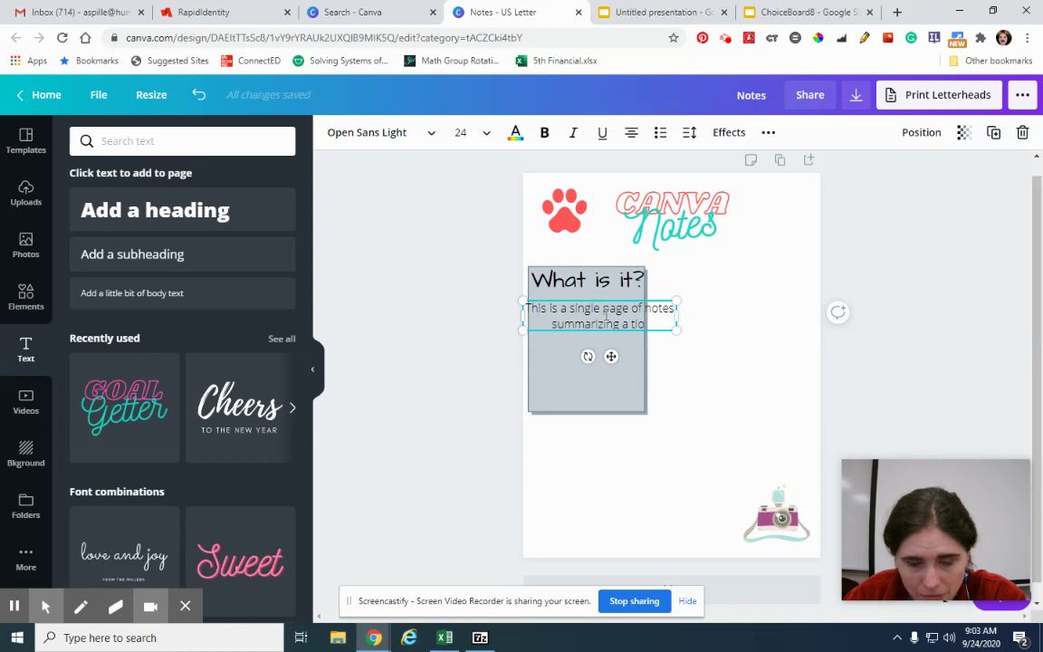
{"action": "type", "text": "opic"}
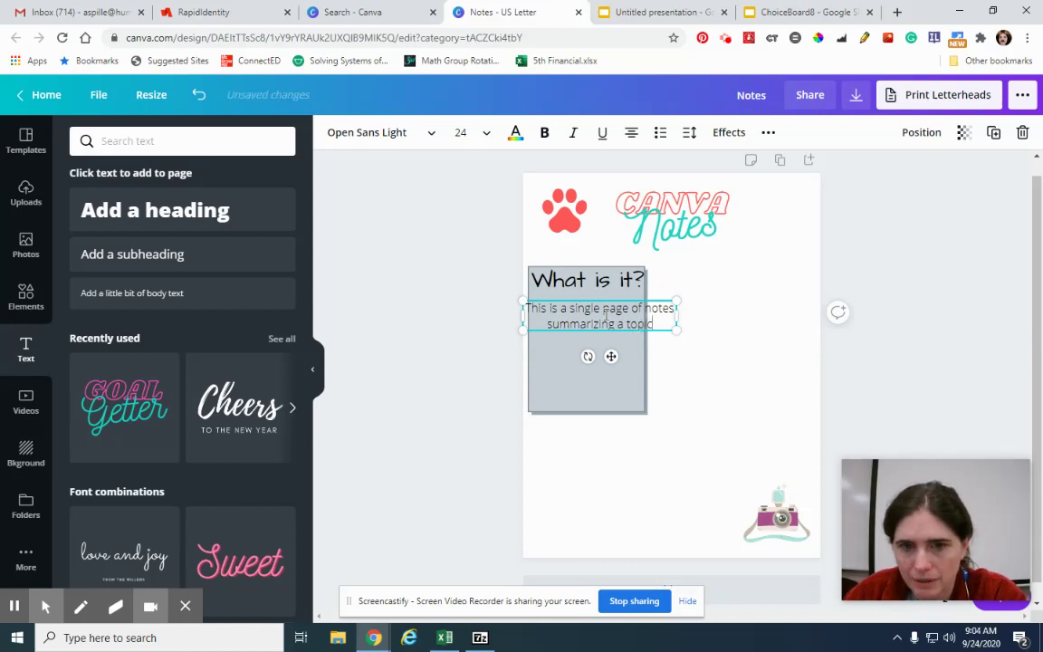
{"action": "type", "text": " tha"}
{"action": "key", "text": "BackSpace"}
{"action": "key", "text": "BackSpace"}
{"action": "key", "text": "BackSpace"}
{"action": "key", "text": "BackSpace"}
{"action": "key", "text": "BackSpace"}
{"action": "key", "text": "BackSpace"}
{"action": "key", "text": "BackSpace"}
{"action": "key", "text": "BackSpace"}
{"action": "key", "text": "BackSpace"}
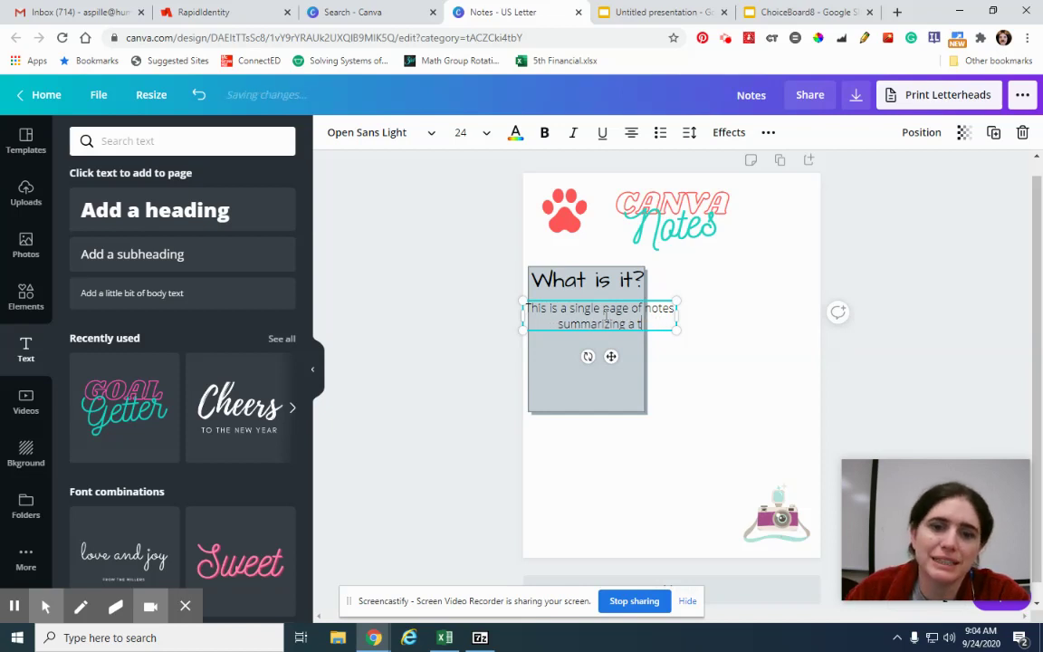
{"action": "key", "text": "BackSpace"}
{"action": "key", "text": "BackSpace"}
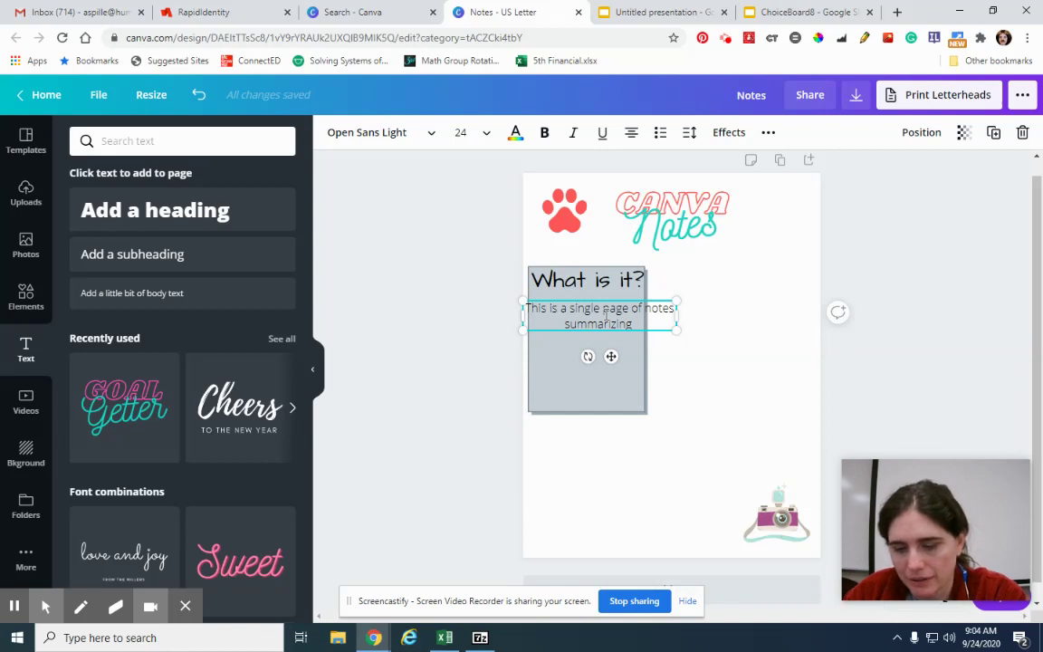
{"action": "type", "text": "how to make a note sheet using Canva."}
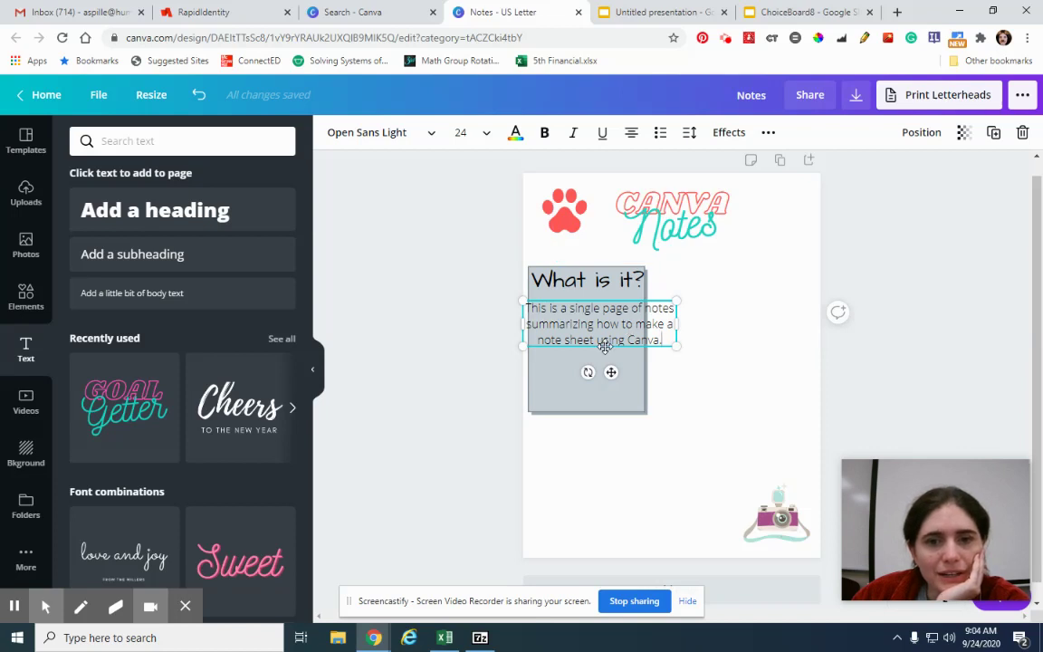
{"action": "left_click_drag", "start_coordinate": [677, 324], "coordinate": [621, 349]}
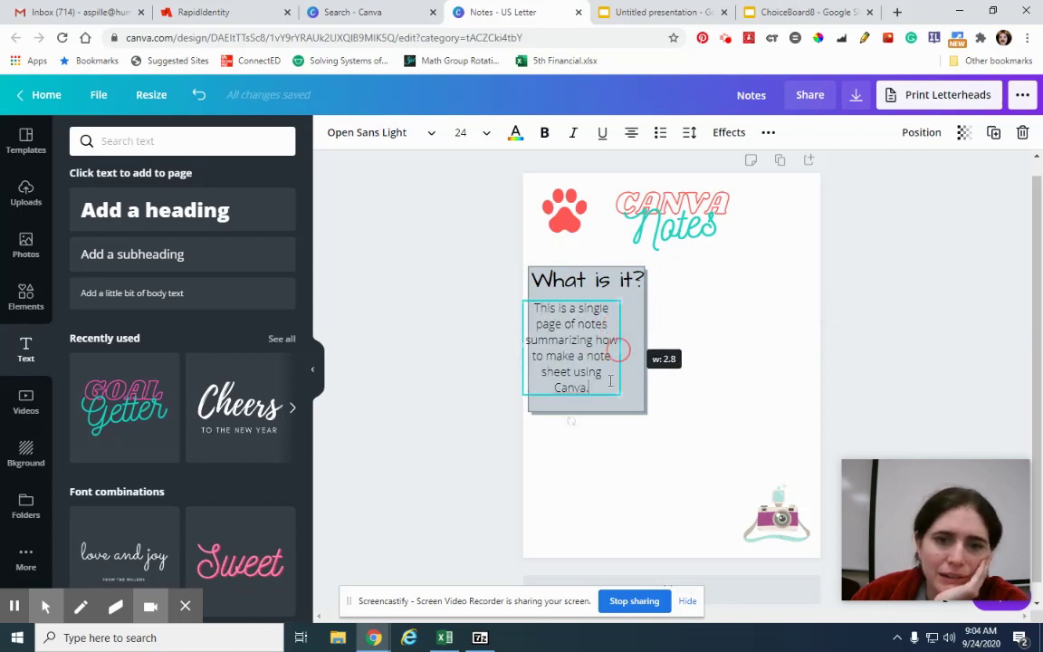
Centre the description inside the grey box and widen the box to cover the heading and text
{"action": "left_click_drag", "start_coordinate": [587, 396], "coordinate": [618, 400]}
{"action": "left_click", "coordinate": [706, 366]}
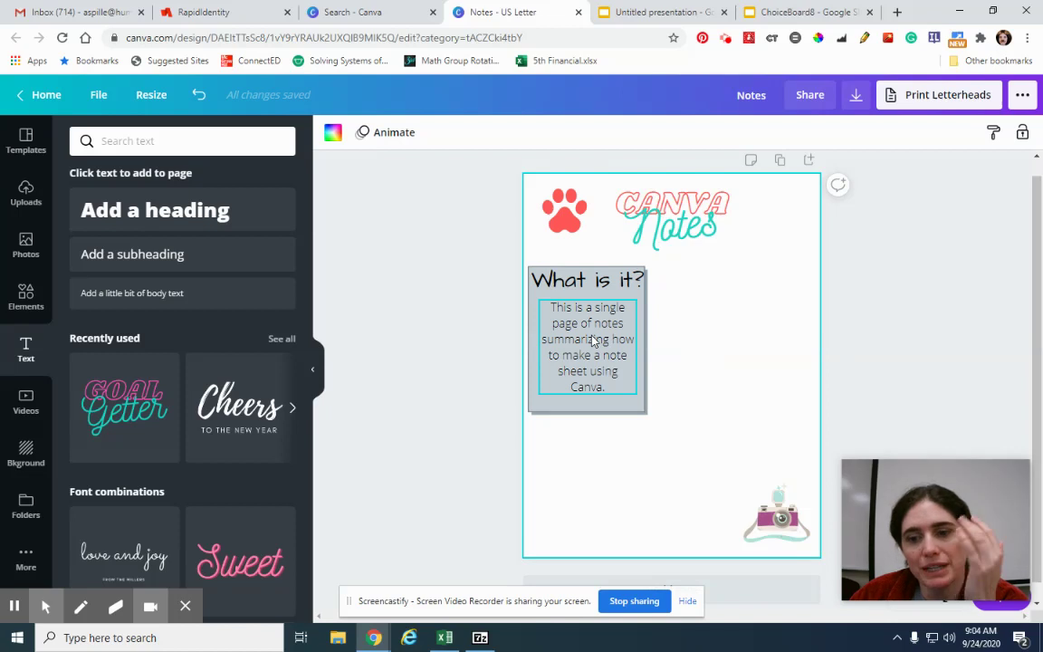
{"action": "left_click", "coordinate": [694, 397]}
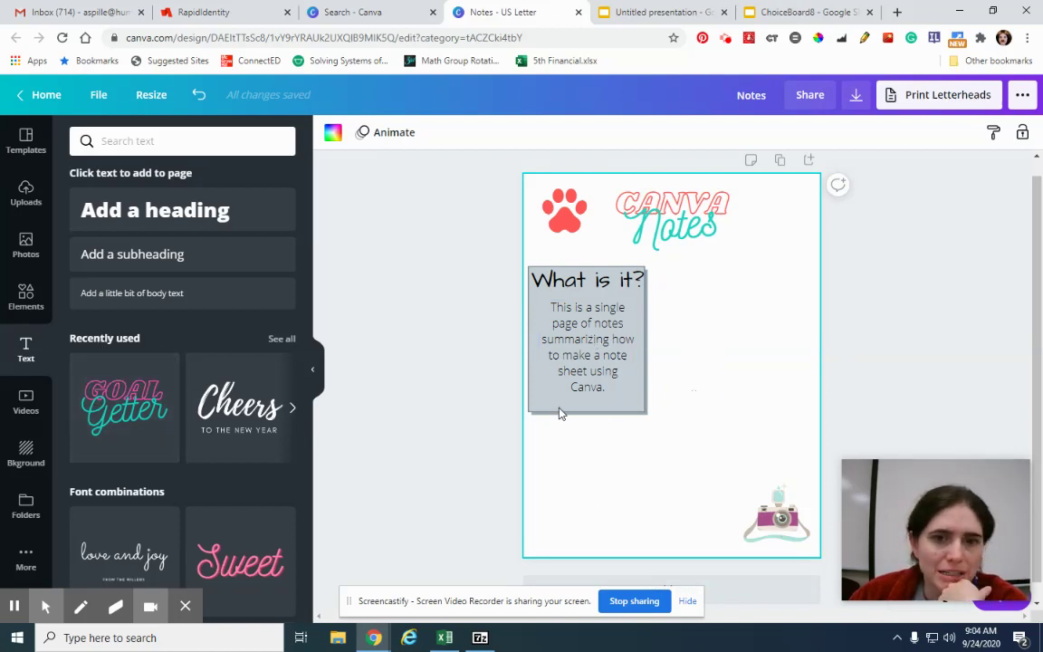
{"action": "left_click", "coordinate": [609, 407]}
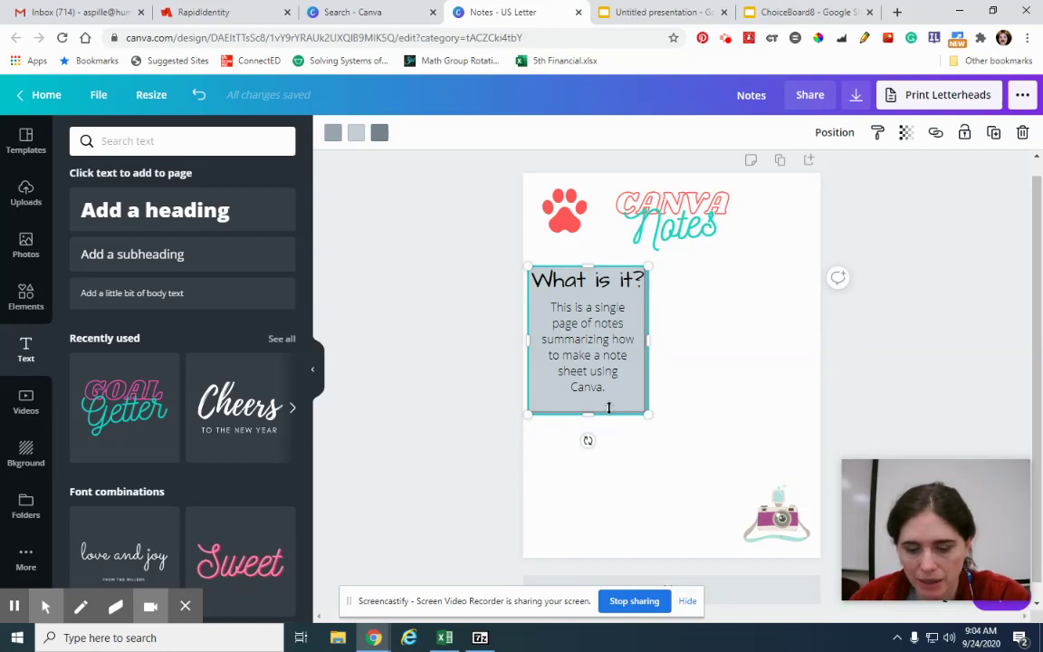
{"action": "left_click", "coordinate": [723, 380]}
Paste a copy of the grey box beside the first one and stretch it taller
{"action": "key", "text": "ctrl+v"}
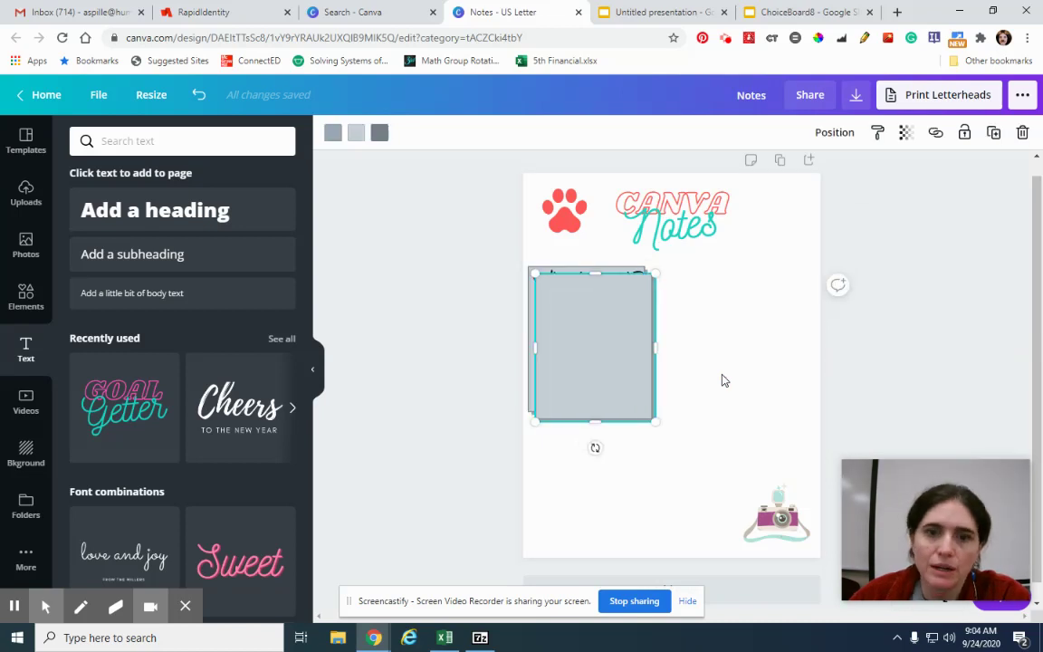
{"action": "left_click_drag", "start_coordinate": [610, 352], "coordinate": [758, 336]}
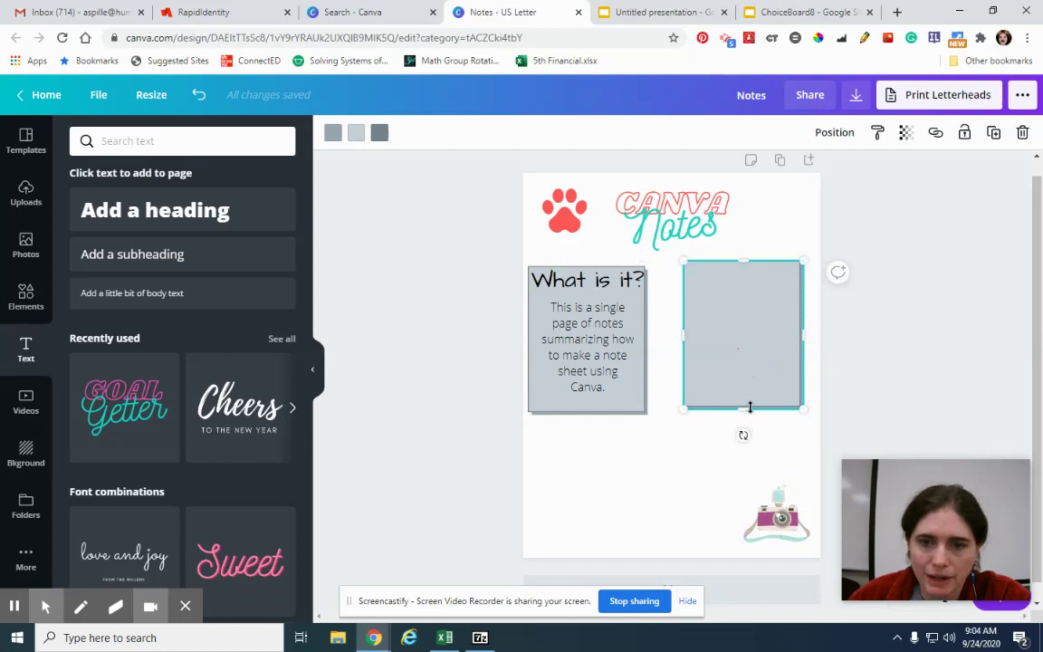
{"action": "left_click", "coordinate": [743, 410]}
{"action": "left_click_drag", "start_coordinate": [742, 437], "coordinate": [744, 469]}
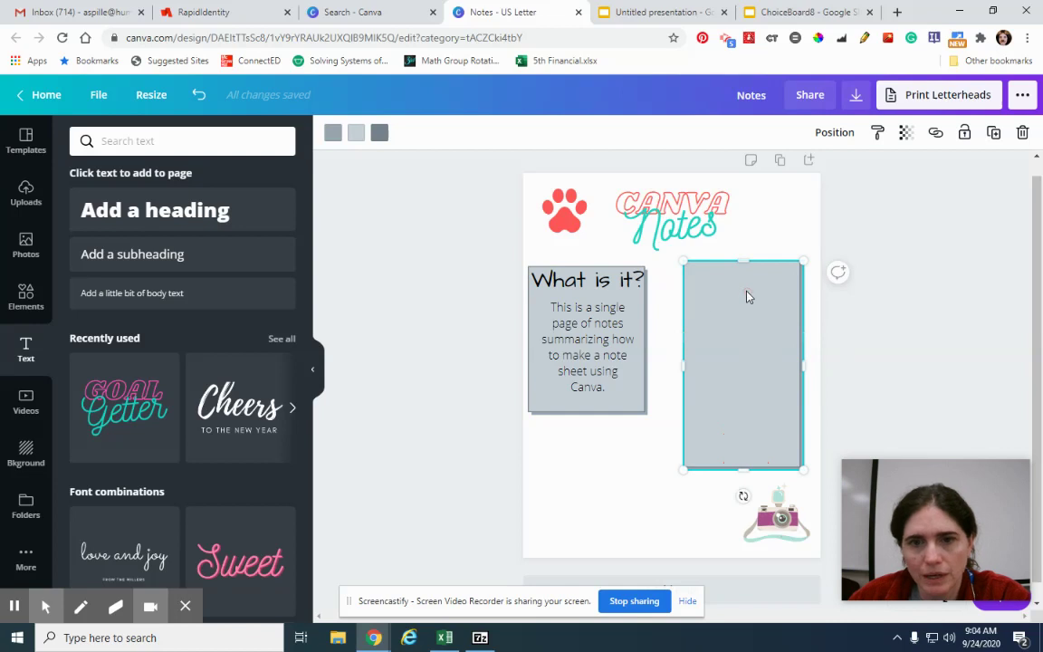
Add a 'How' heading at the top of the right grey box
{"action": "left_click", "coordinate": [160, 222]}
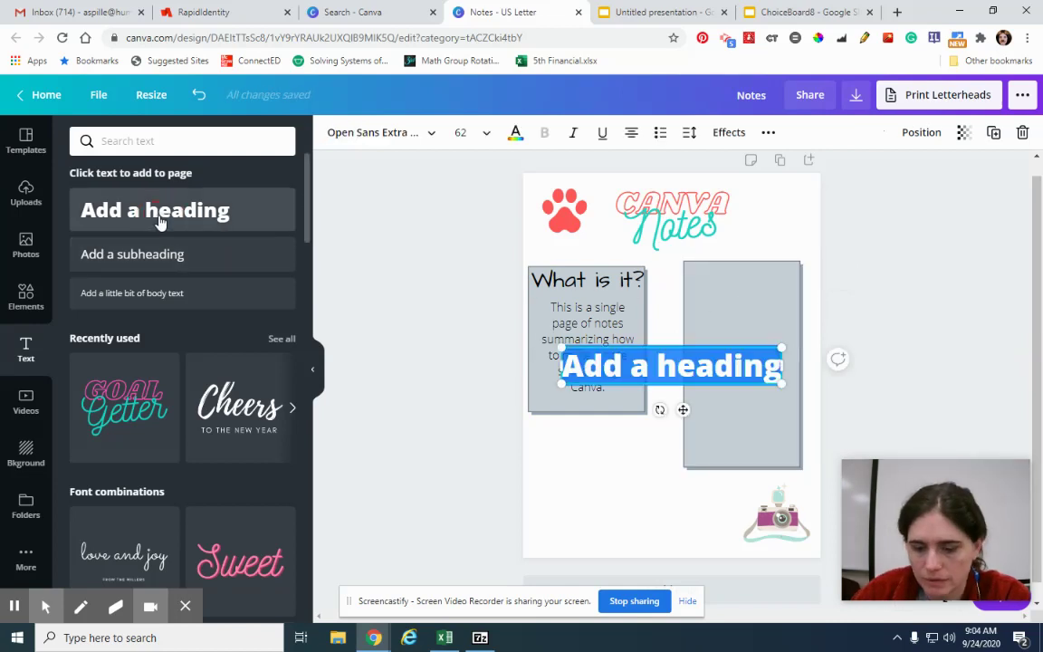
{"action": "type", "text": "How"}
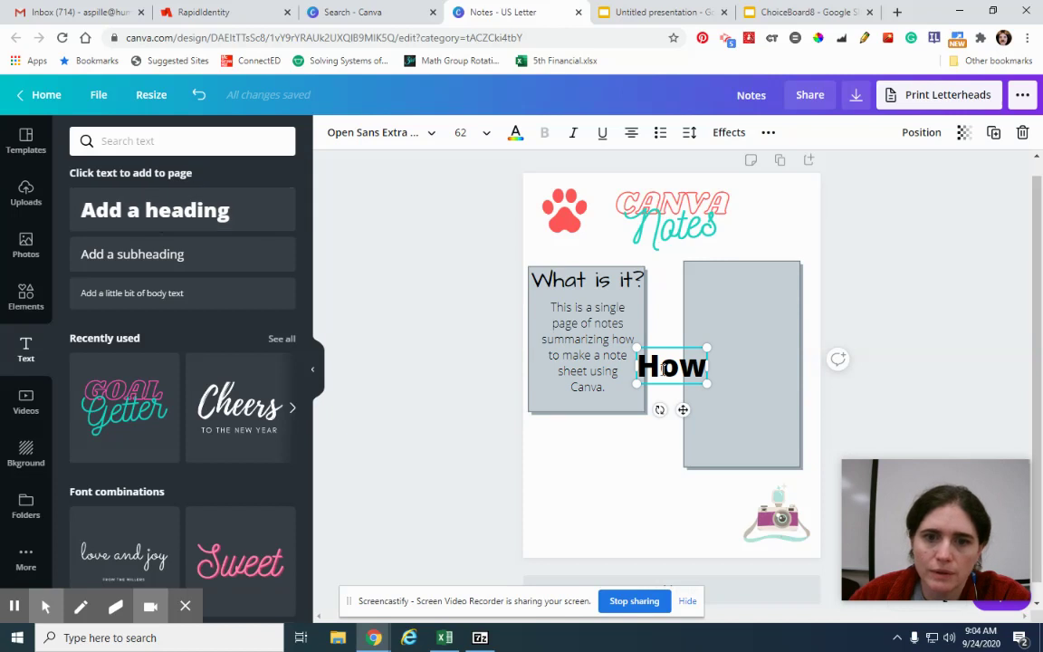
{"action": "left_click_drag", "start_coordinate": [683, 410], "coordinate": [755, 310]}
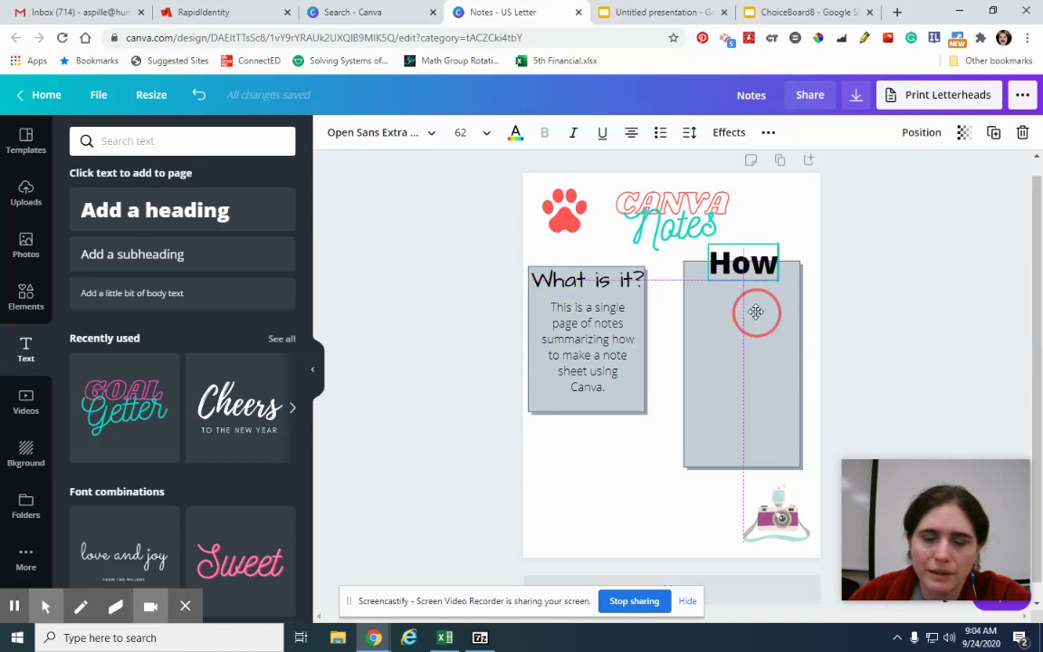
{"action": "left_click", "coordinate": [661, 566]}
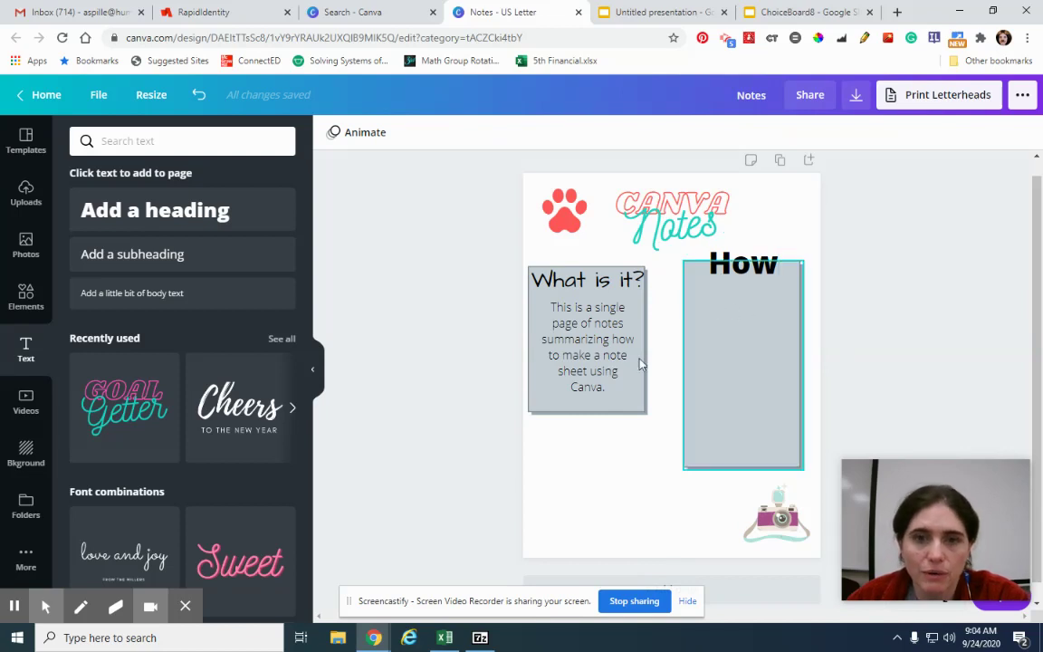
{"action": "left_click", "coordinate": [616, 407]}
Move the third grey box below the 'What is it?' panel and widen it toward the How box
{"action": "left_click_drag", "start_coordinate": [616, 408], "coordinate": [615, 515]}
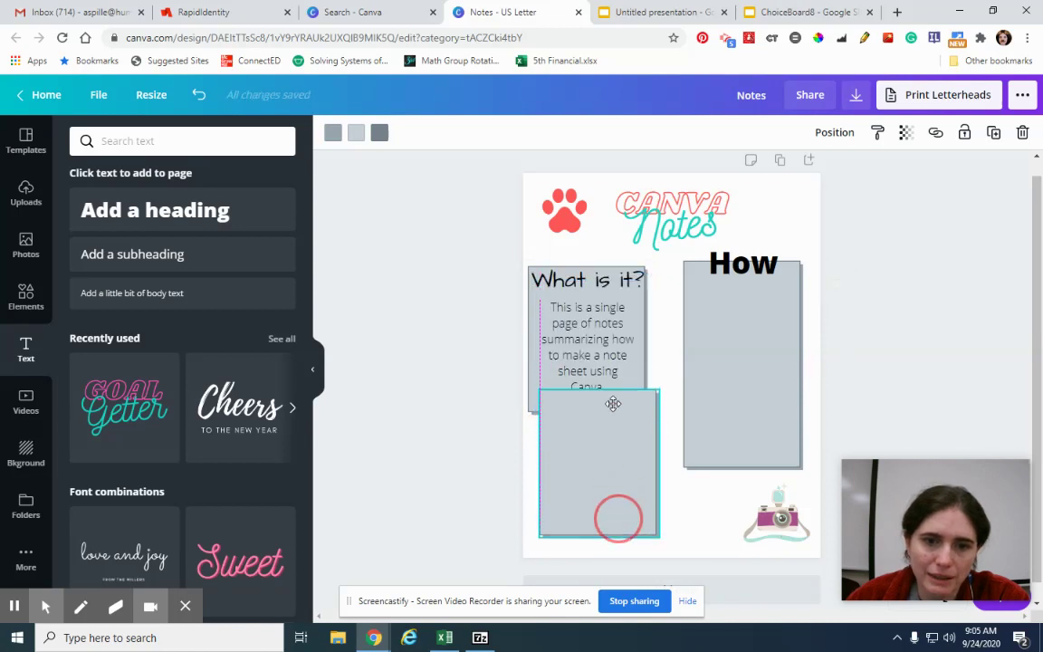
{"action": "left_click_drag", "start_coordinate": [601, 403], "coordinate": [605, 443]}
{"action": "left_click_drag", "start_coordinate": [658, 492], "coordinate": [630, 494]}
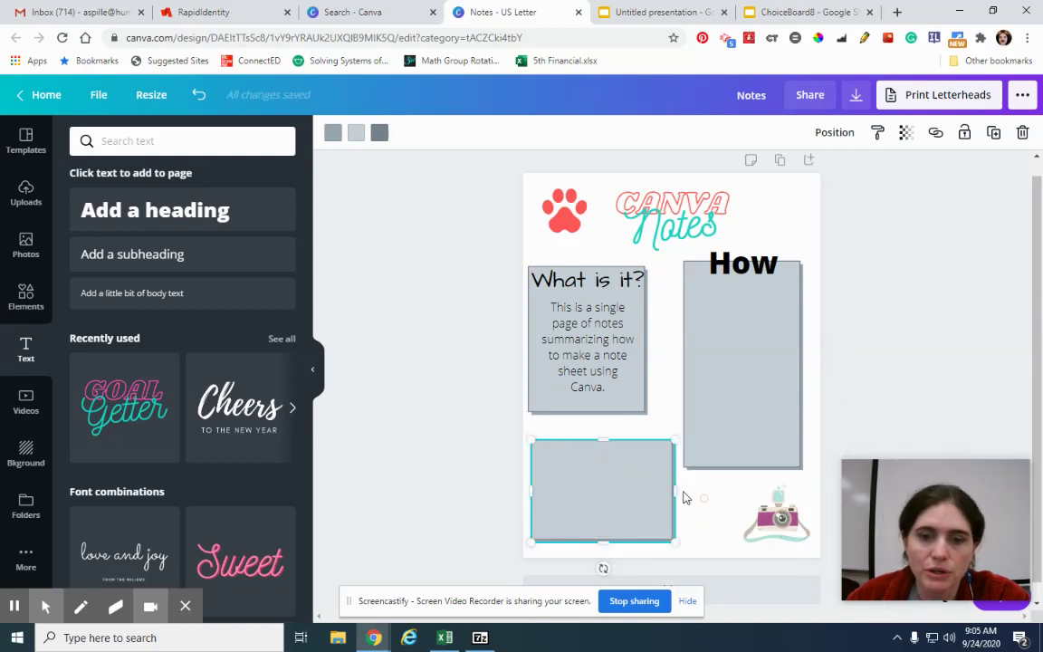
{"action": "left_click", "coordinate": [695, 493]}
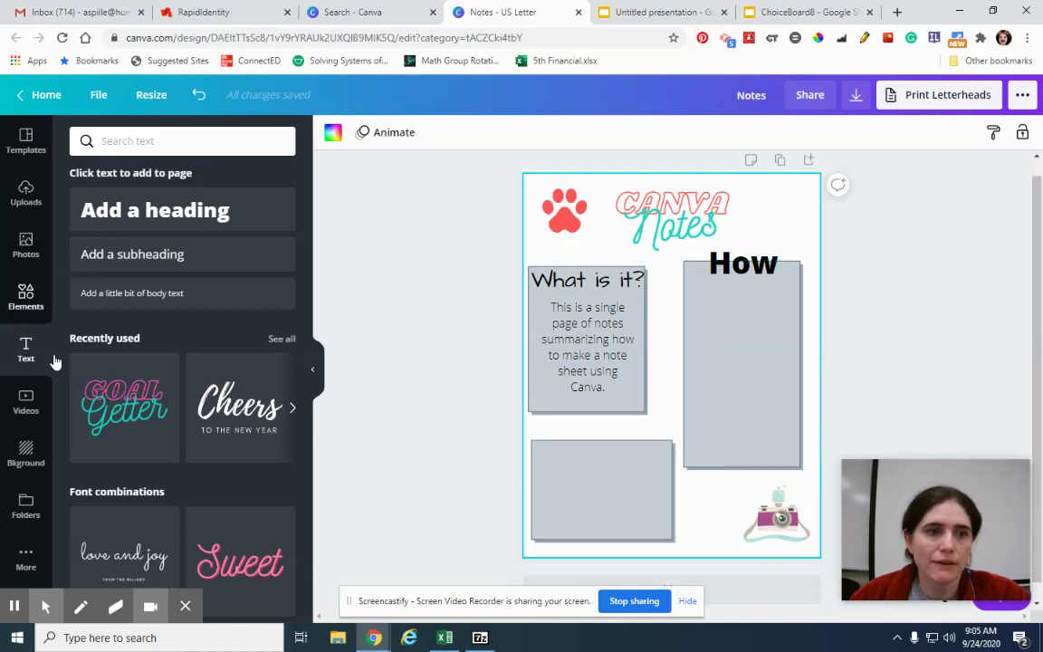
{"action": "left_click", "coordinate": [20, 297]}
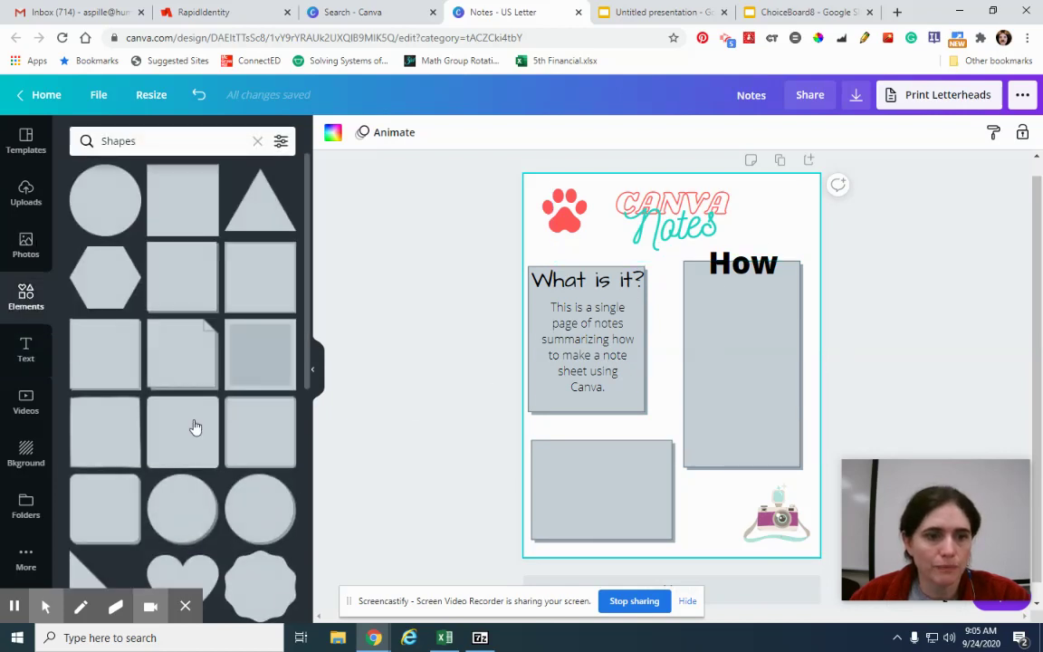
{"action": "left_click", "coordinate": [260, 142]}
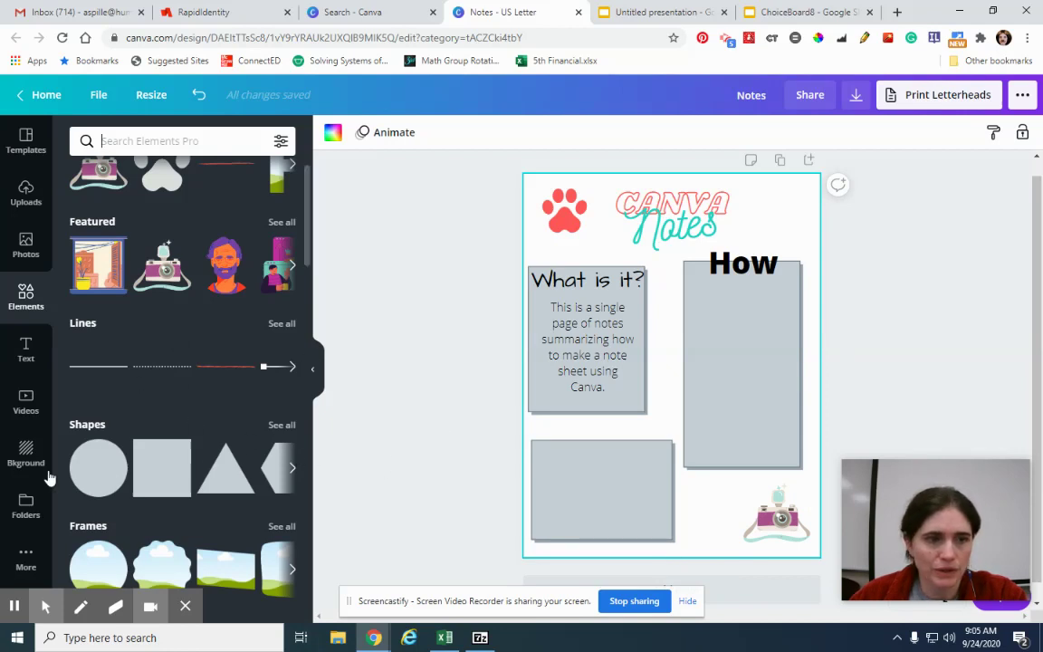
{"action": "left_click", "coordinate": [27, 360]}
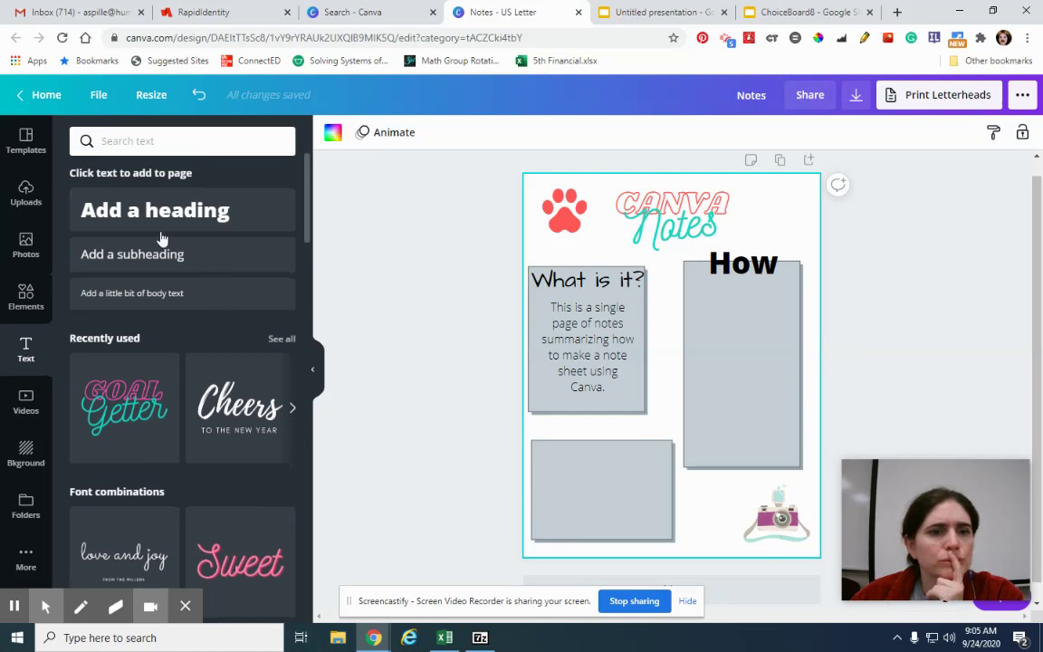
Add a 'Canva website' subheading and place it beside the camera at the page bottom
{"action": "left_click", "coordinate": [149, 254]}
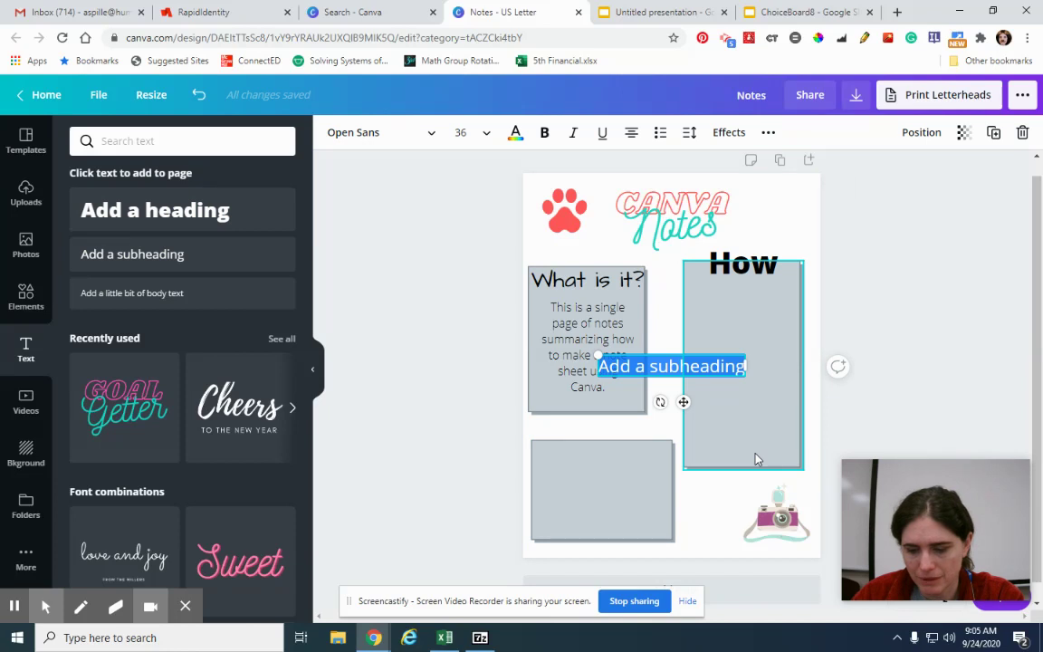
{"action": "type", "text": "Links"}
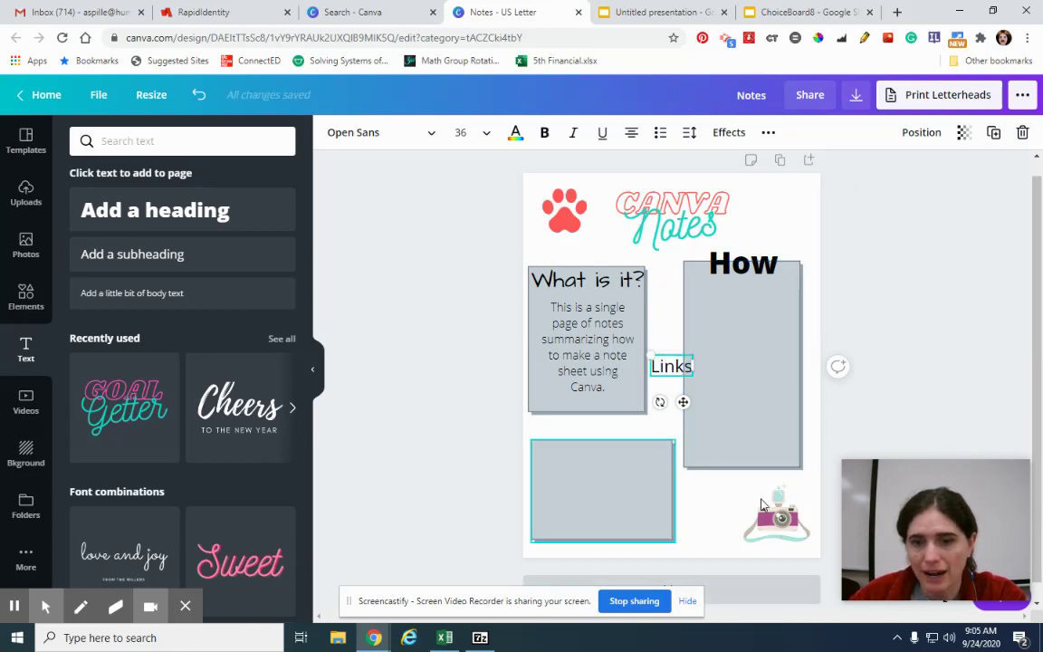
{"action": "left_click", "coordinate": [671, 366]}
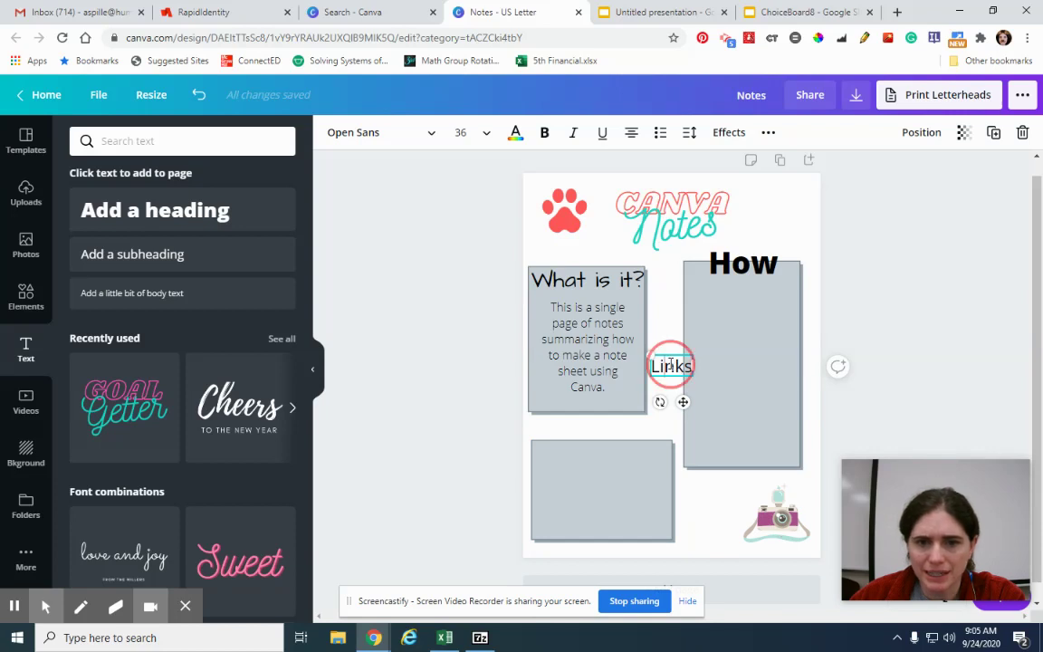
{"action": "double_click", "coordinate": [672, 365]}
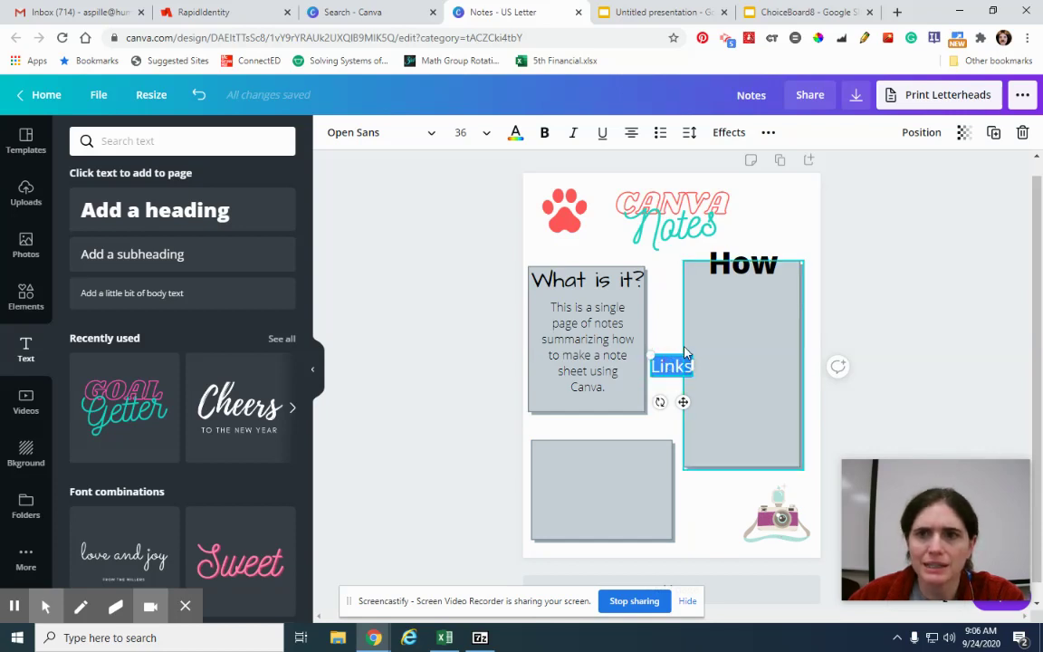
{"action": "left_click", "coordinate": [768, 132]}
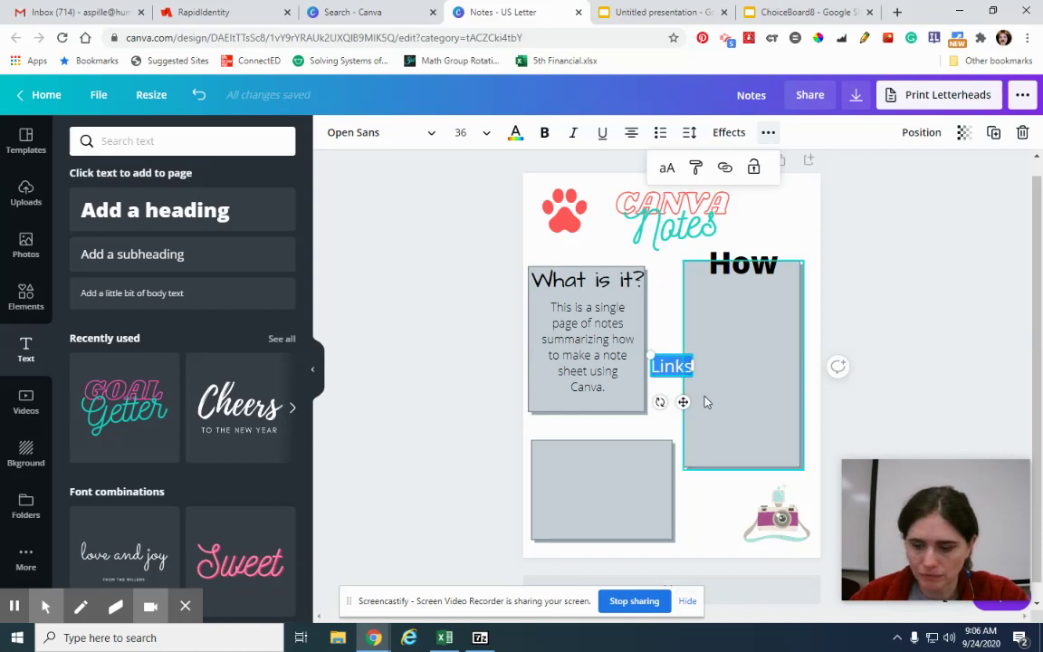
{"action": "key", "text": "BackSpace"}
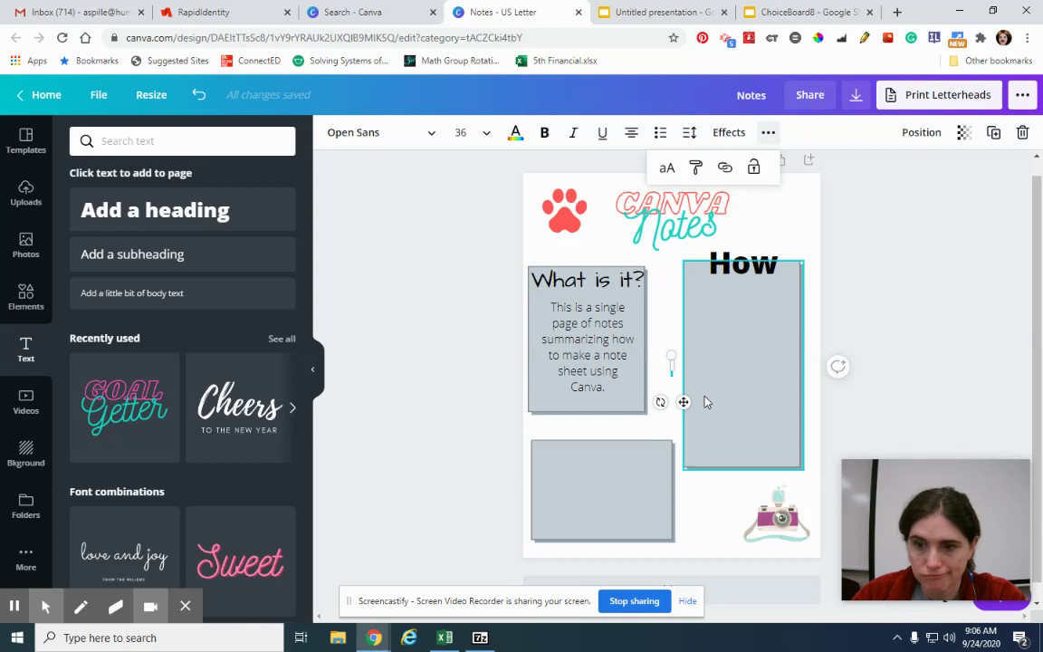
{"action": "type", "text": "Ca"}
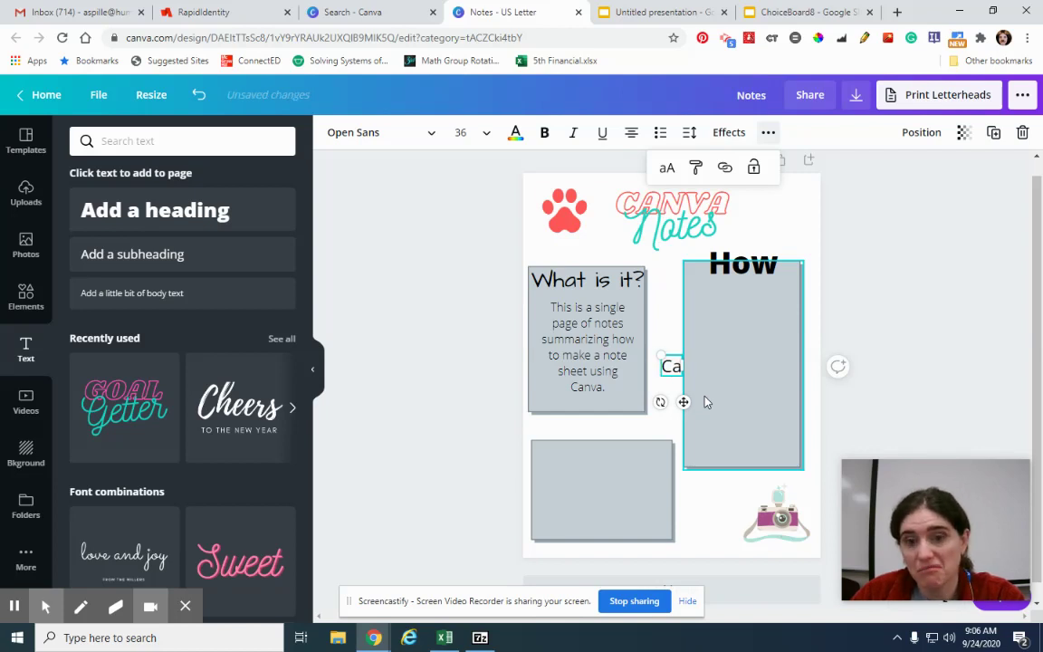
{"action": "type", "text": "nva website"}
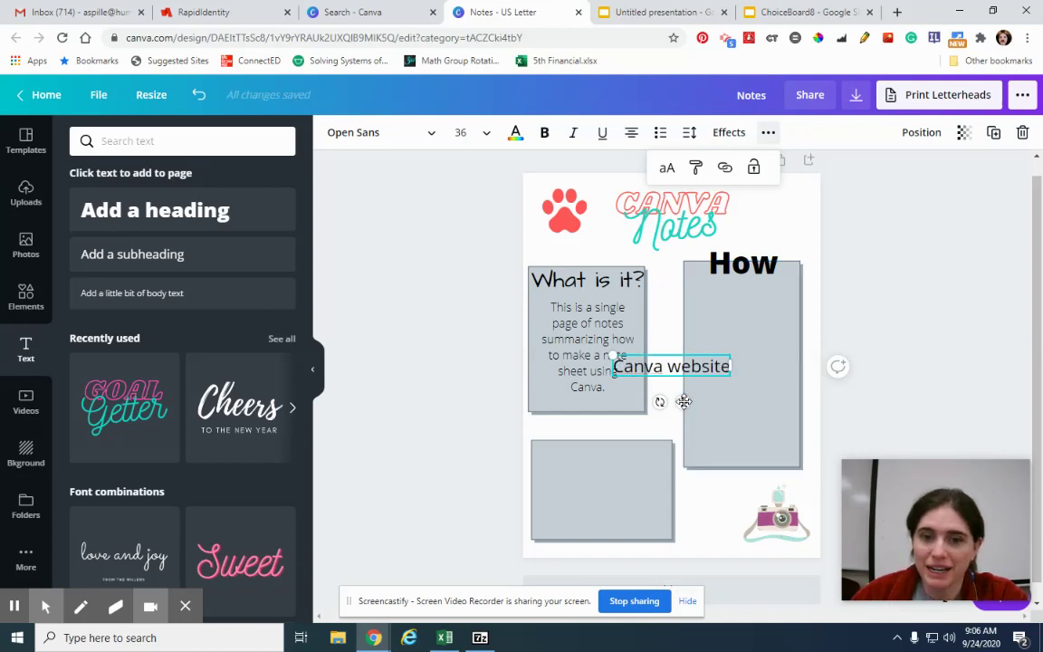
{"action": "left_click_drag", "start_coordinate": [684, 401], "coordinate": [706, 537]}
{"action": "left_click", "coordinate": [708, 503]}
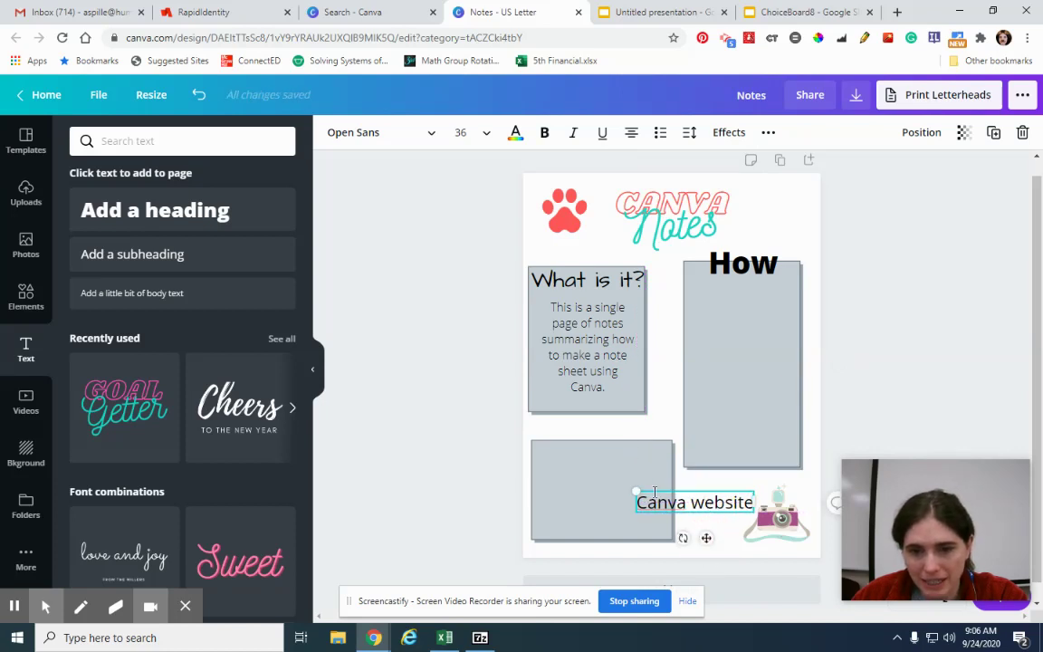
{"action": "double_click", "coordinate": [711, 504]}
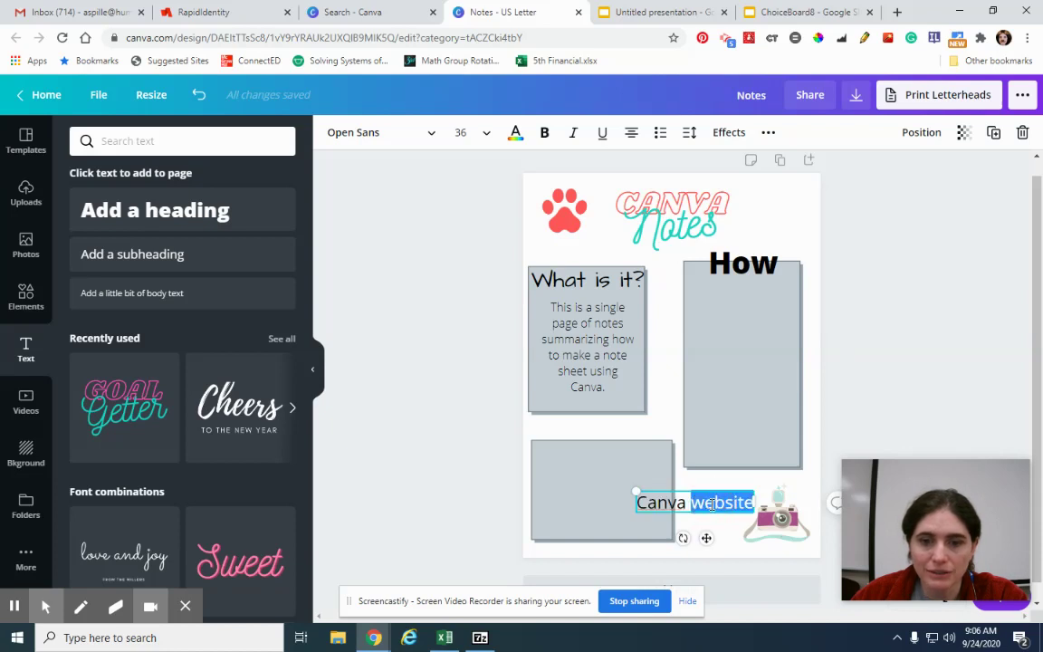
{"action": "left_click", "coordinate": [712, 505]}
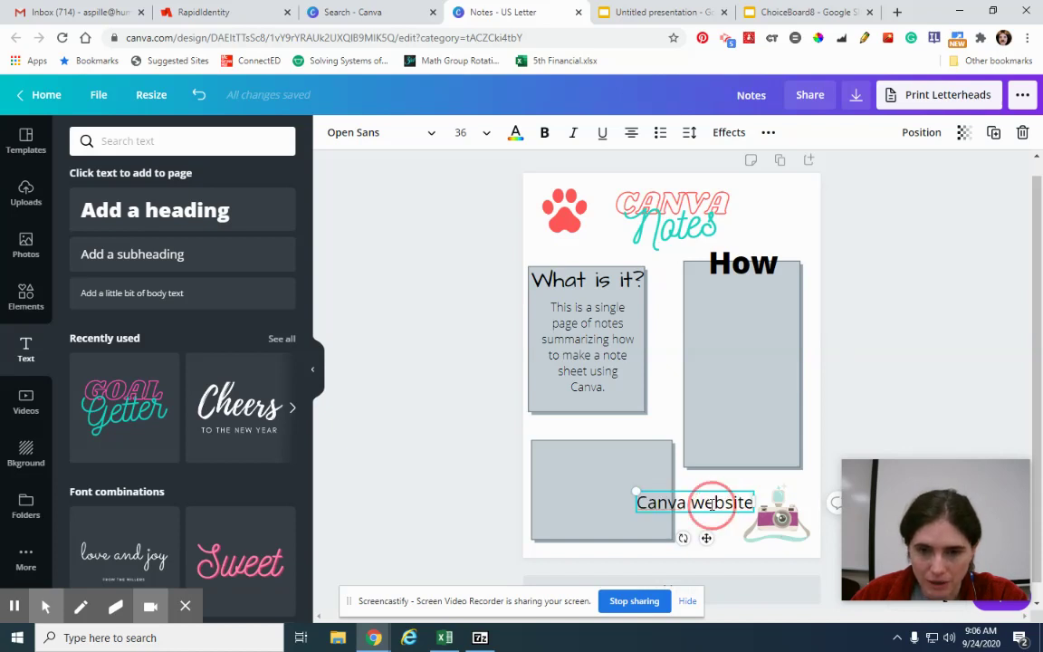
{"action": "triple_click", "coordinate": [712, 505]}
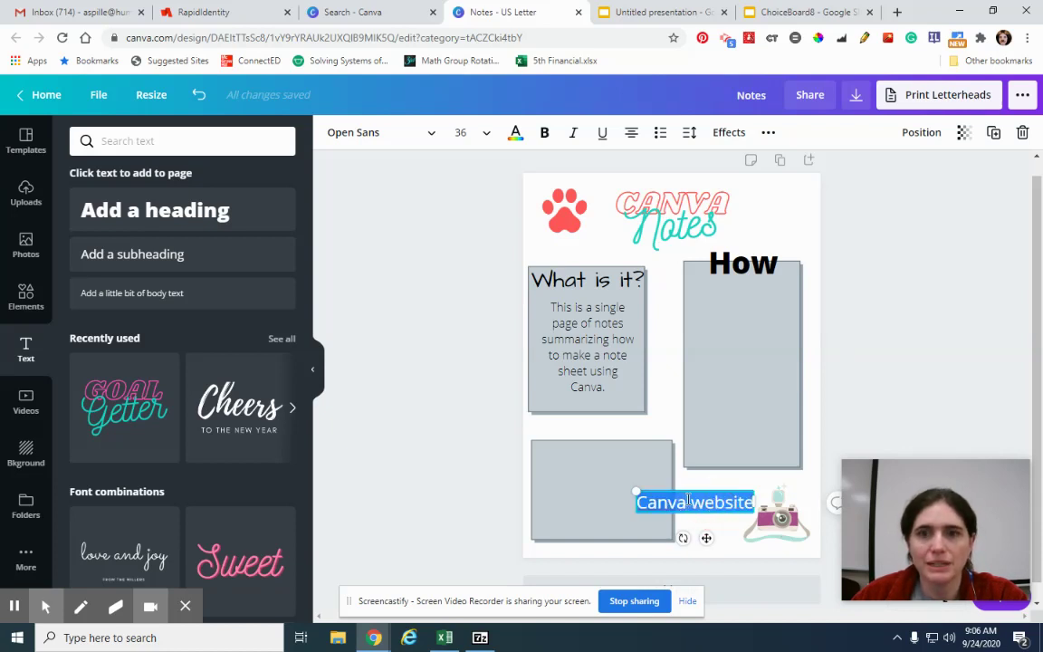
{"action": "left_click", "coordinate": [768, 134]}
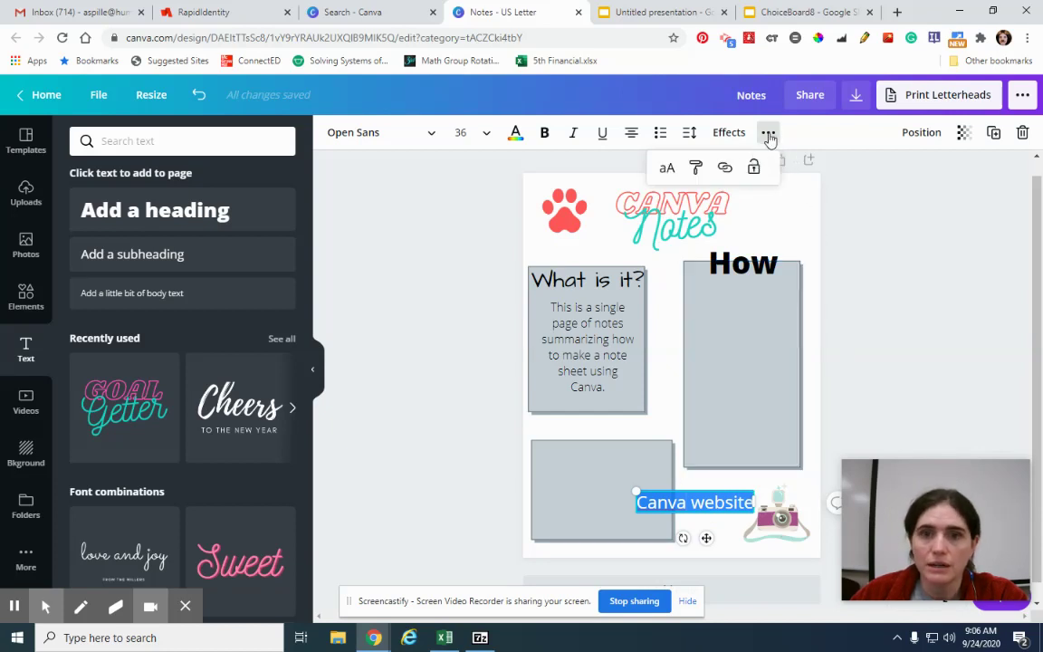
{"action": "left_click", "coordinate": [726, 169]}
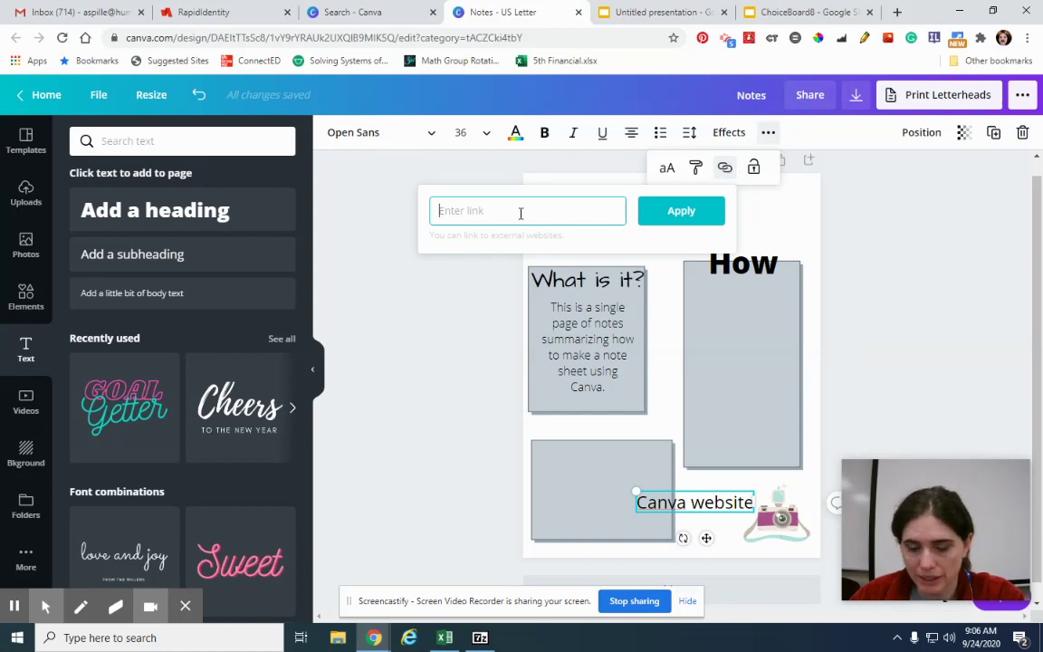
{"action": "type", "text": "www"}
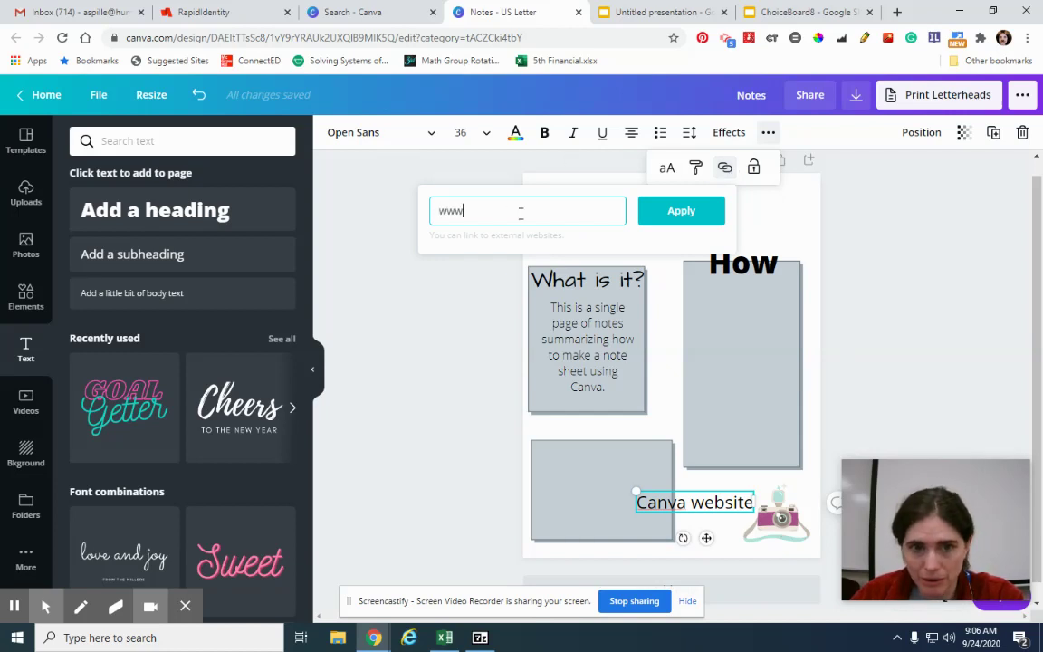
{"action": "type", "text": ".canva.com"}
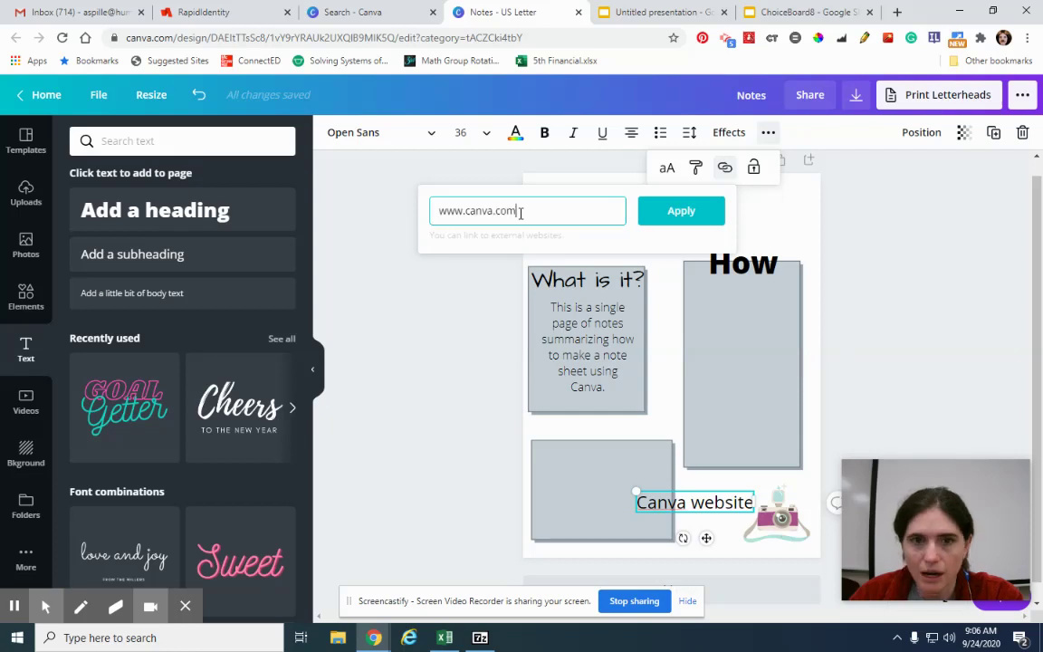
{"action": "left_click", "coordinate": [710, 220]}
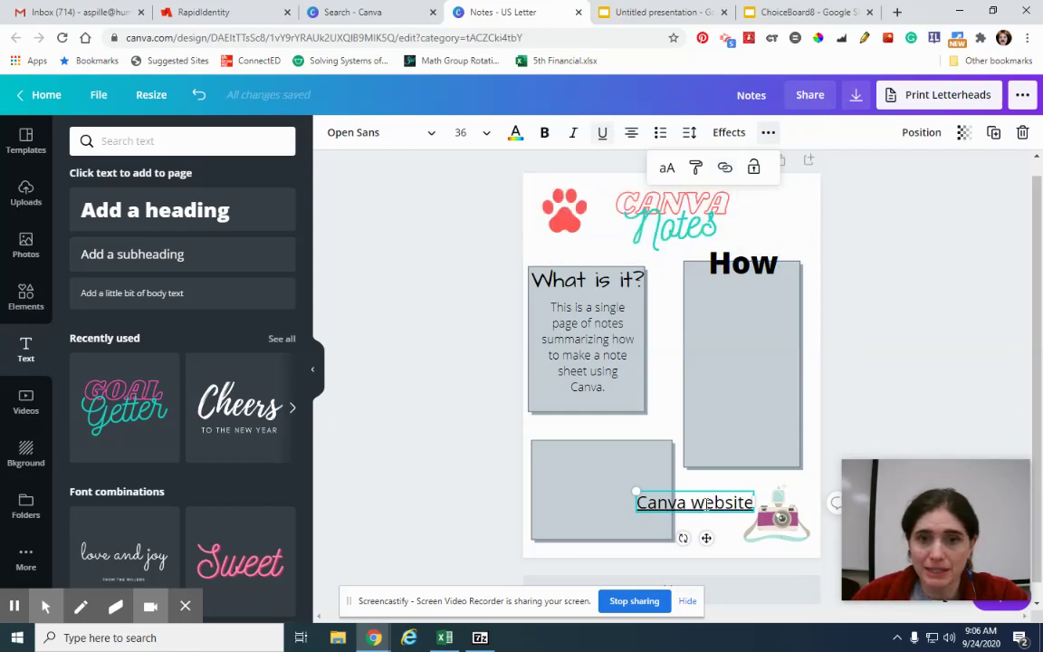
{"action": "left_click", "coordinate": [749, 551]}
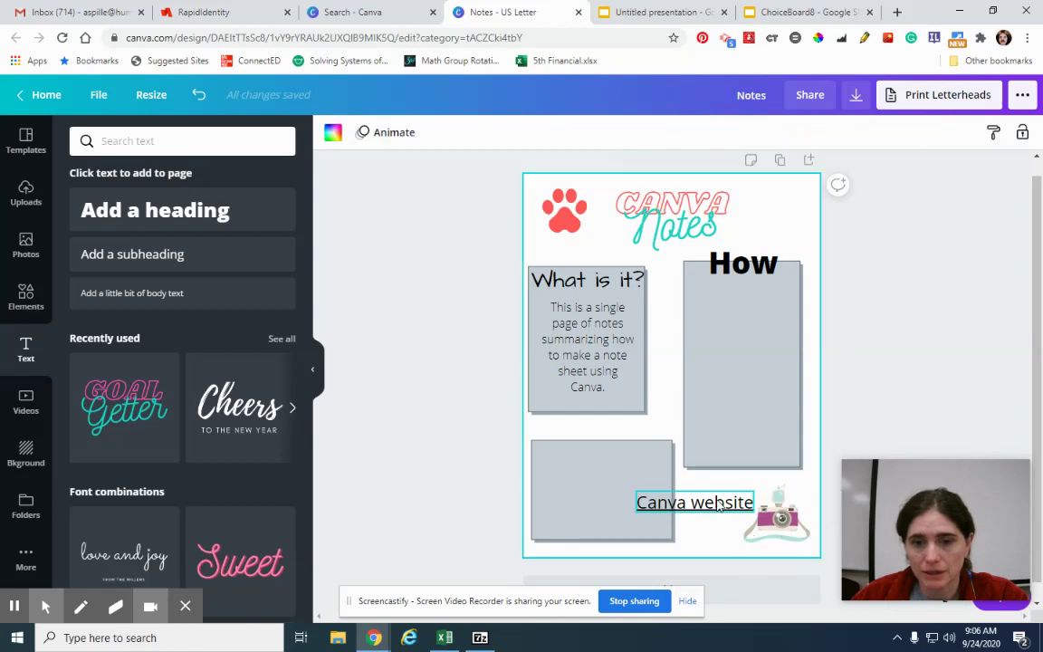